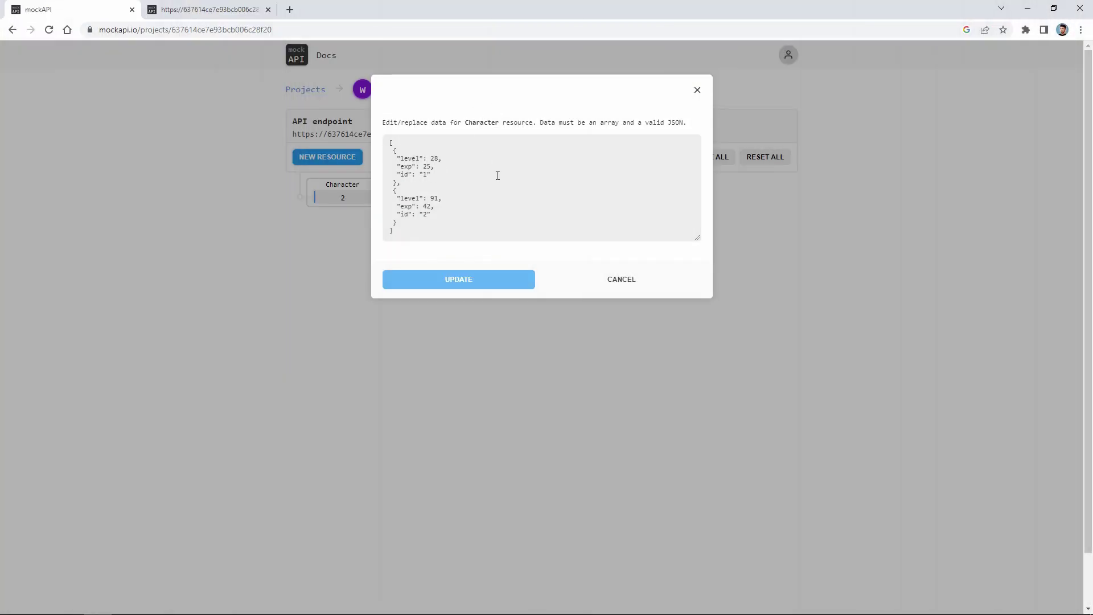
Leave the mockAPI Character records and switch to the Unity editor.
key(alt+Tab)
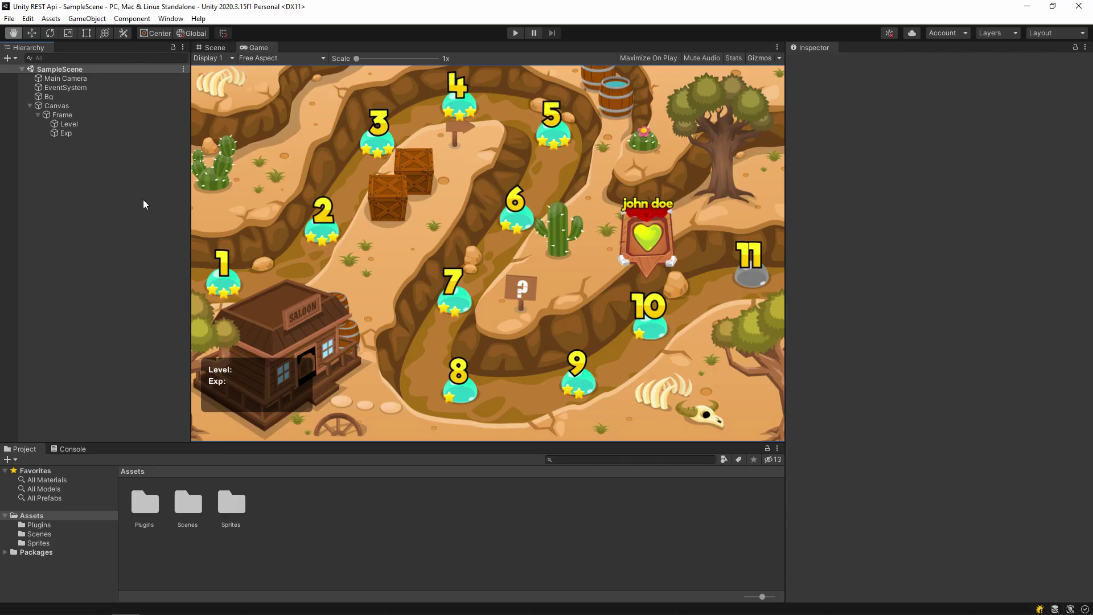
Import SimpleJSON.cs from File Explorer into the project's Plugins folder.
key(alt+Tab)
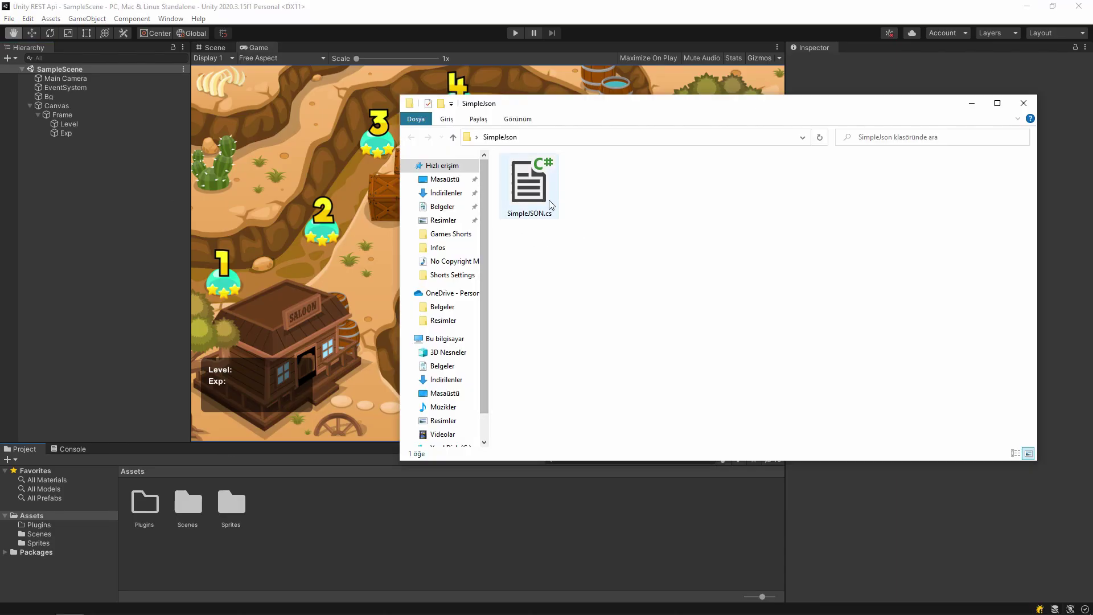
drag(529, 186, 150, 516)
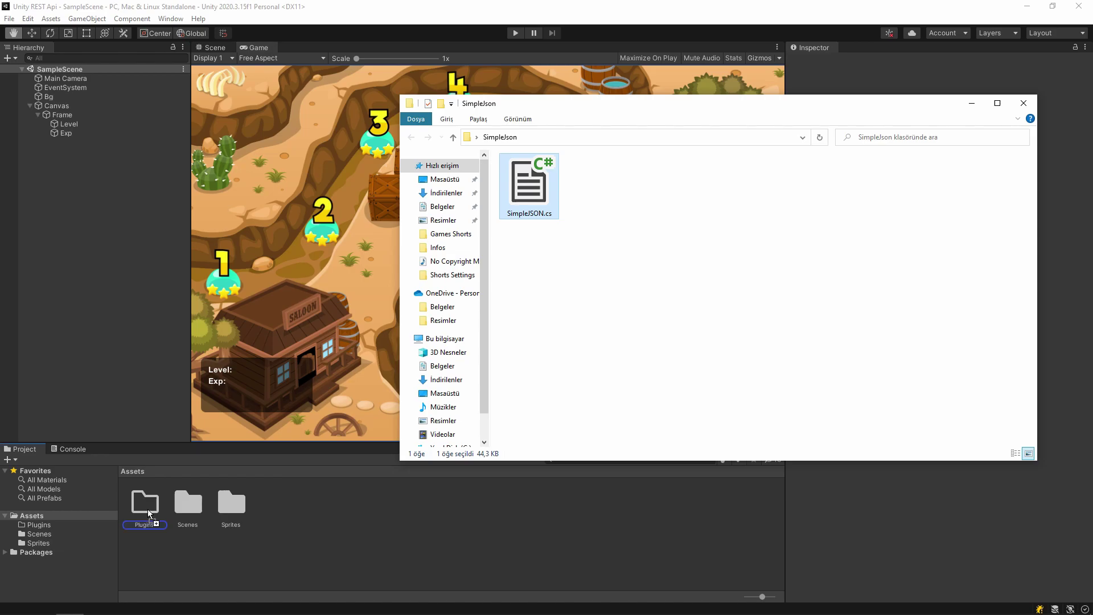
click(1023, 103)
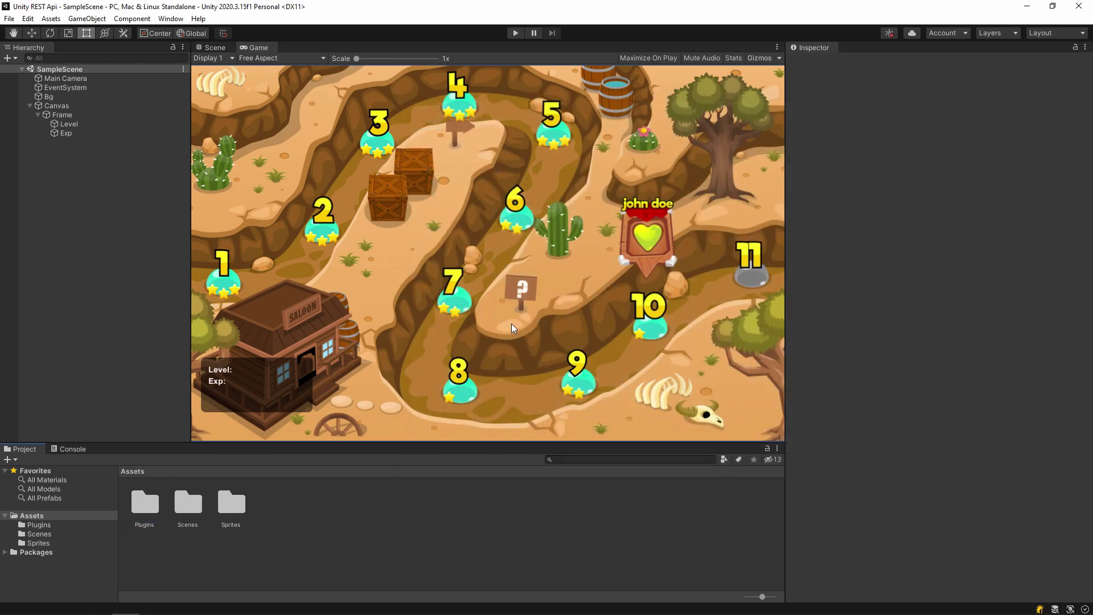
Create a new C# script named RestAPI in Assets.
right_click(323, 537)
mouse_move(401, 236)
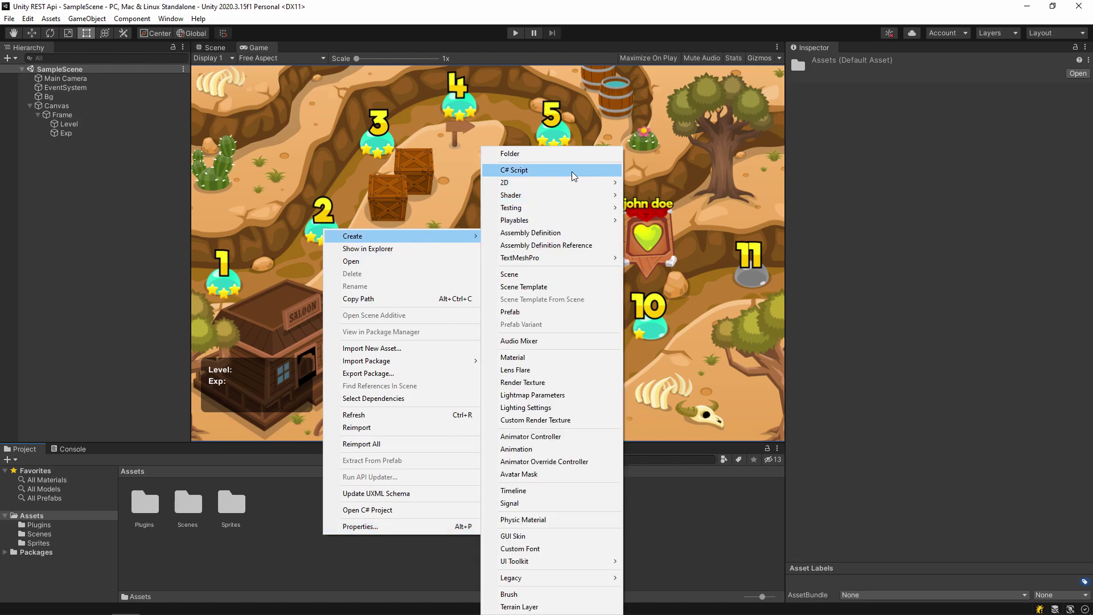
click(571, 170)
text(RestAPI)
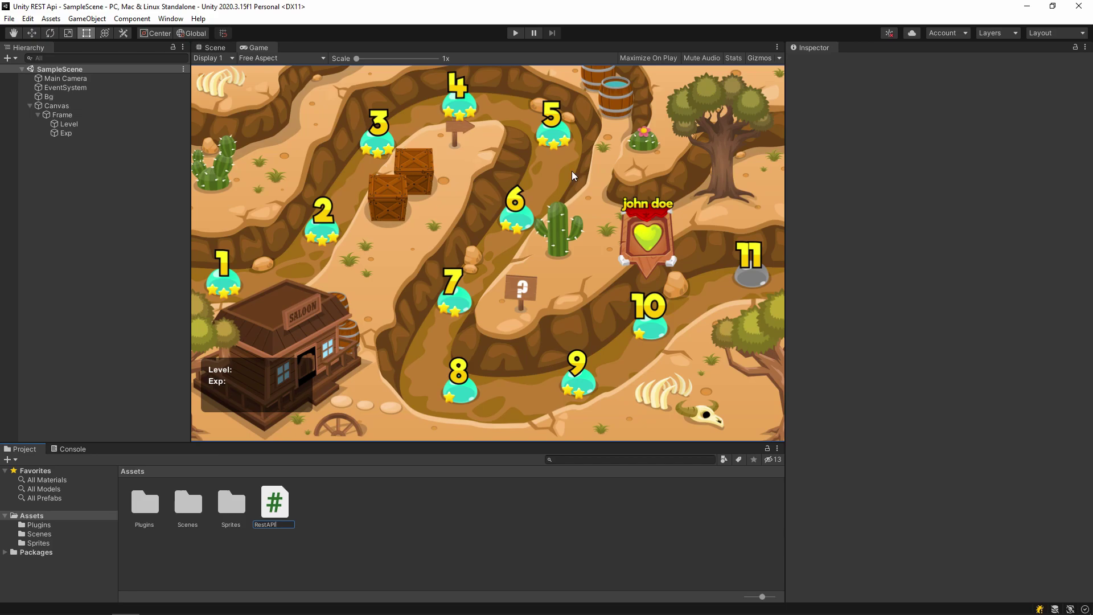
key(Return)
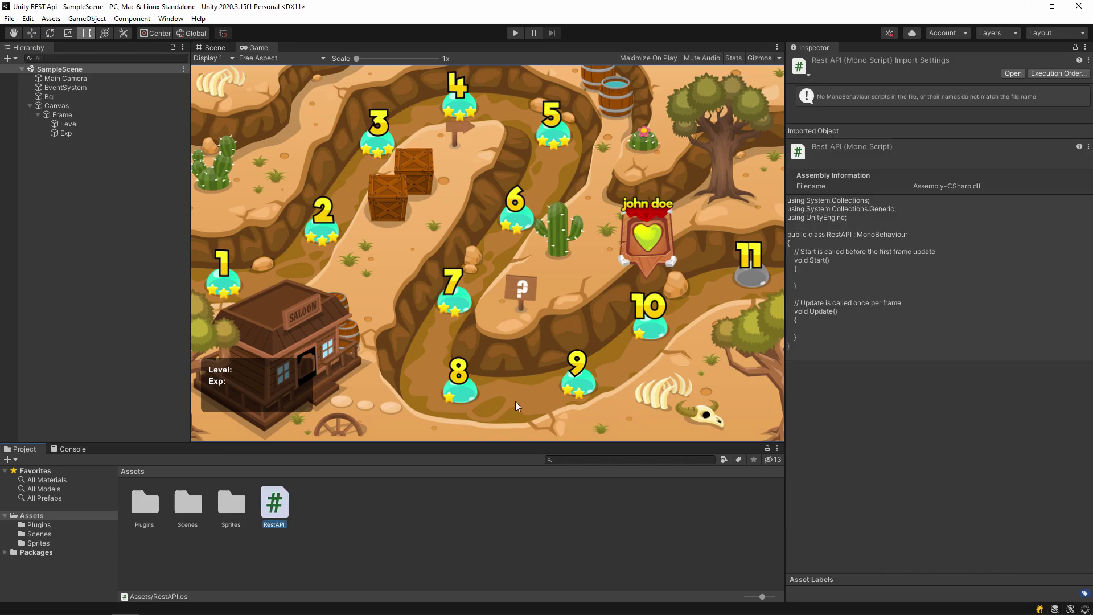
Open RestAPI.cs and delete the Update method and the template comments.
double_click(287, 505)
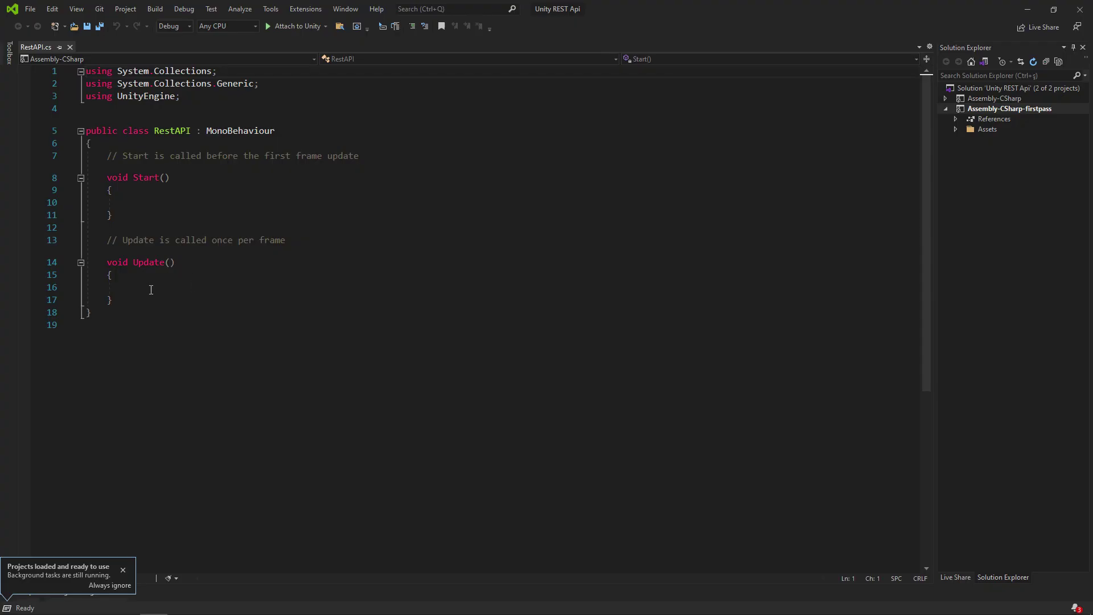
drag(92, 236, 128, 301)
key(Delete)
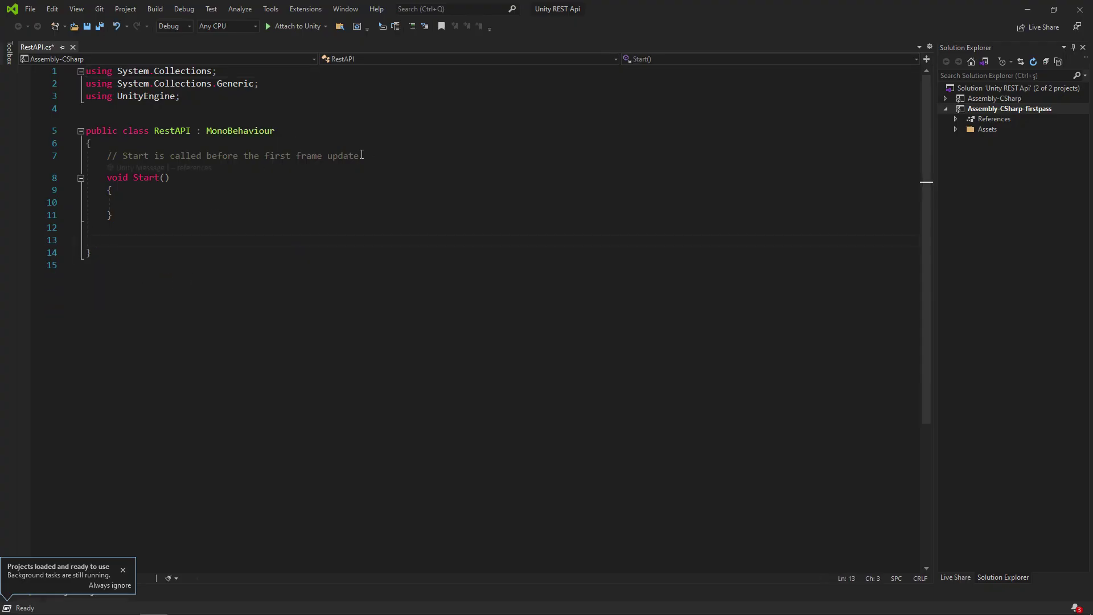
drag(363, 155, 108, 155)
key(Delete)
Add using UnityEngine.Networking and using UnityEngine.UI at the top.
click(200, 96)
key(Return)
text(using )
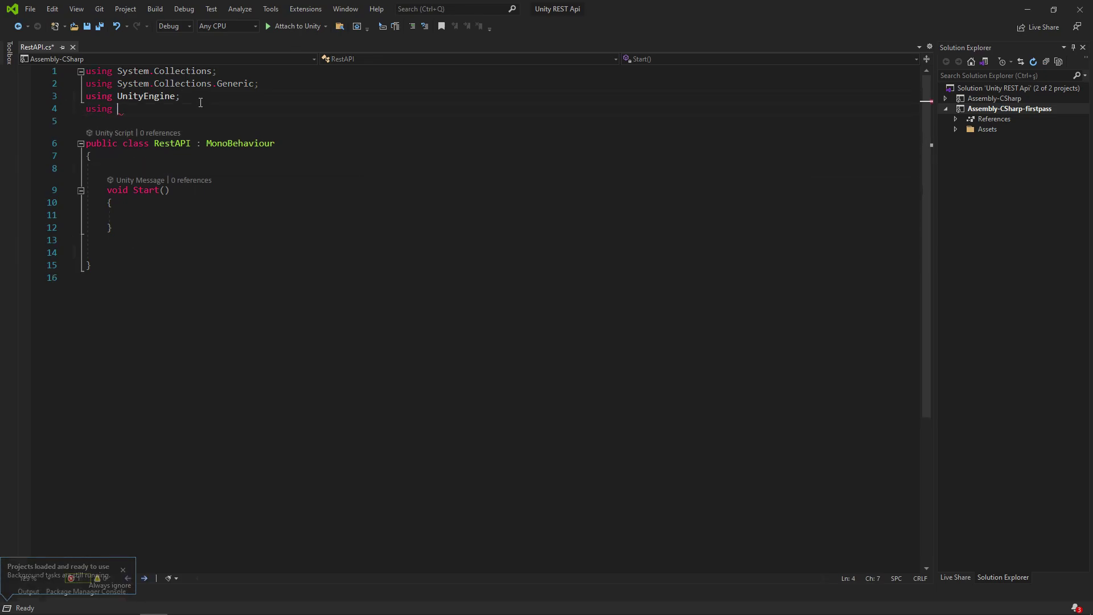
text(Unitye)
key(Tab)
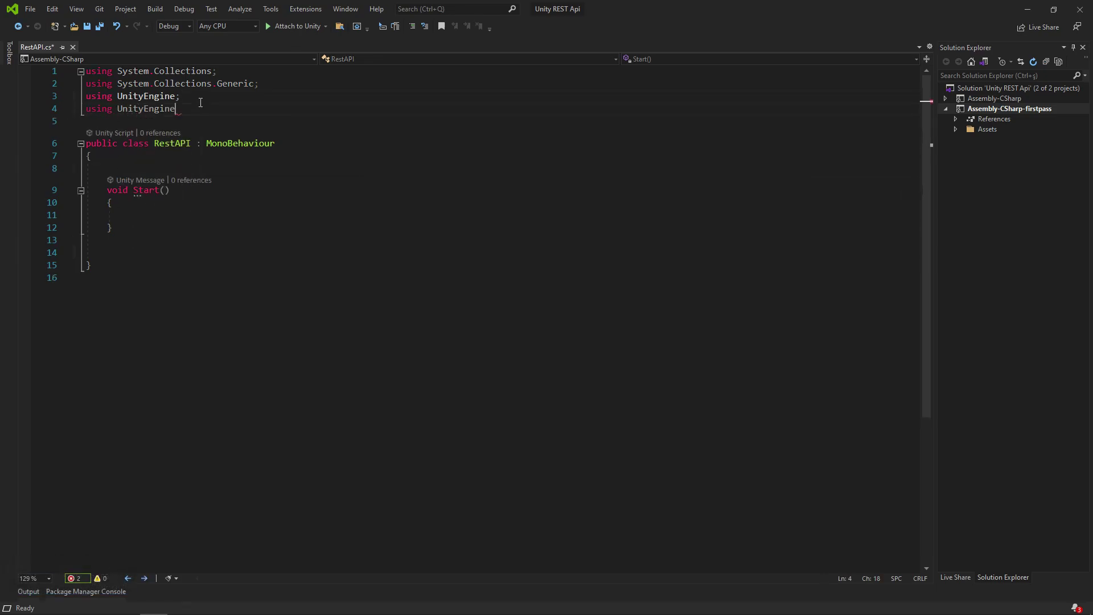
text(.new)
key(Tab)
text(;)
key(Return)
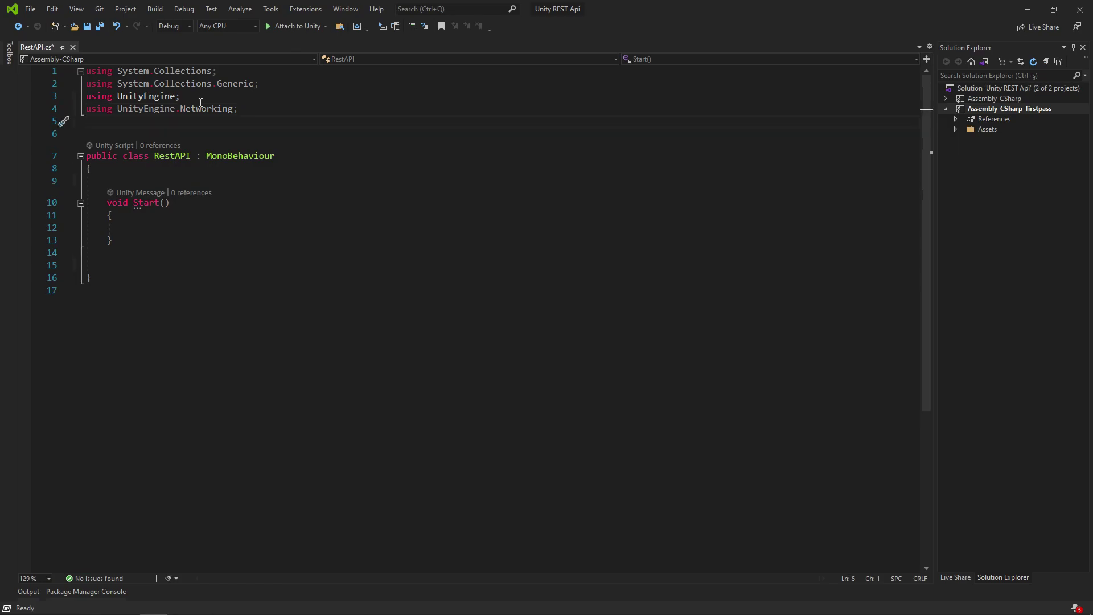
text(using Unity)
key(Tab)
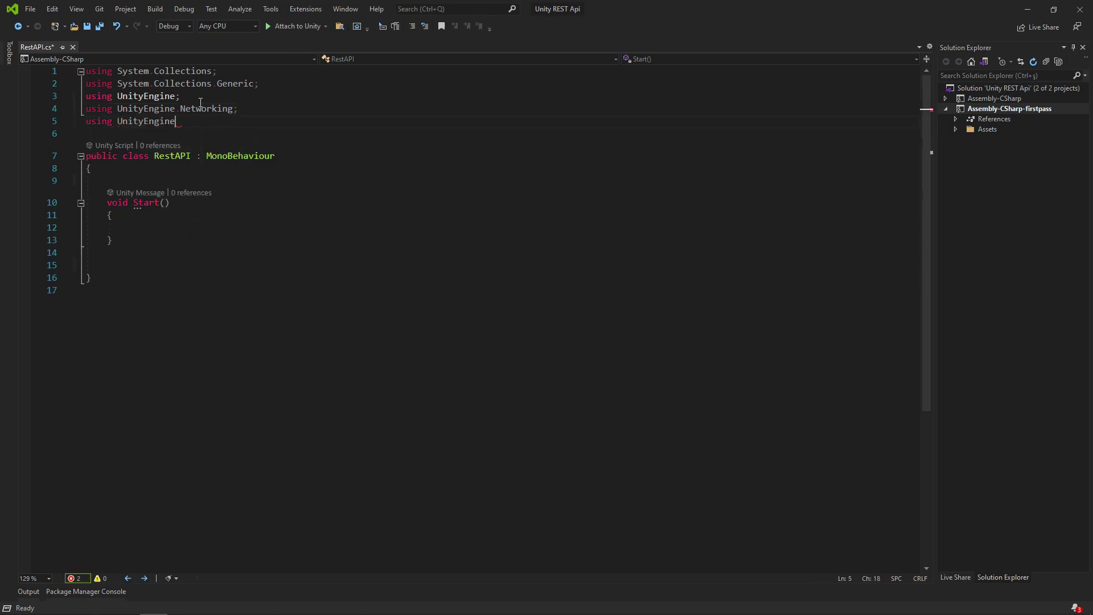
text(.UI;)
Declare a private URL string set to the mockAPI Character endpoint, plus public Text LevelText and ExpText.
key(ctrl+s)
click(111, 172)
key(Return)
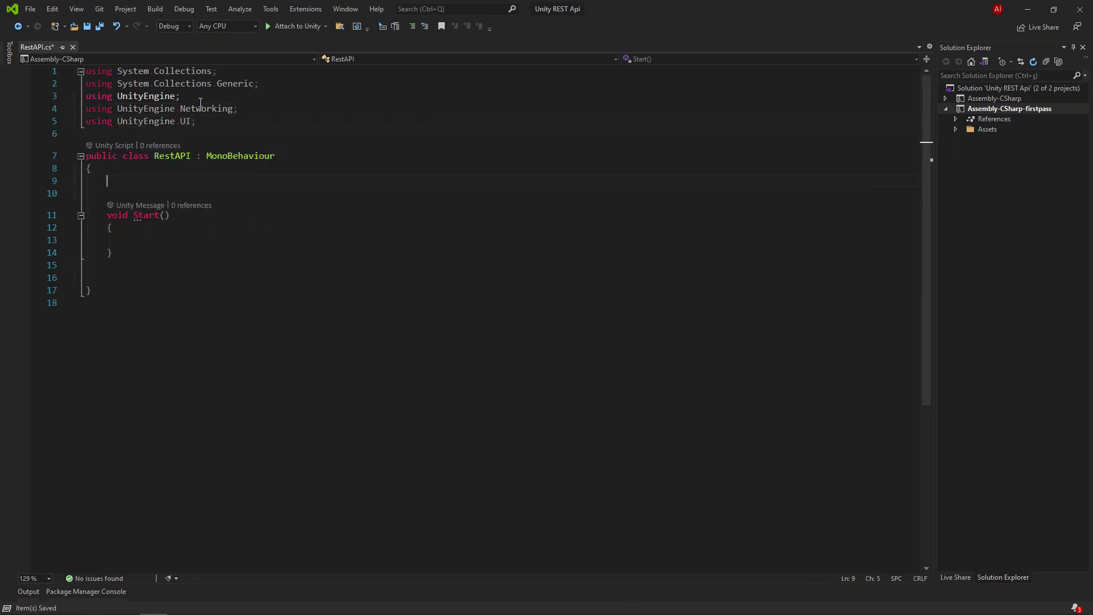
text(private )
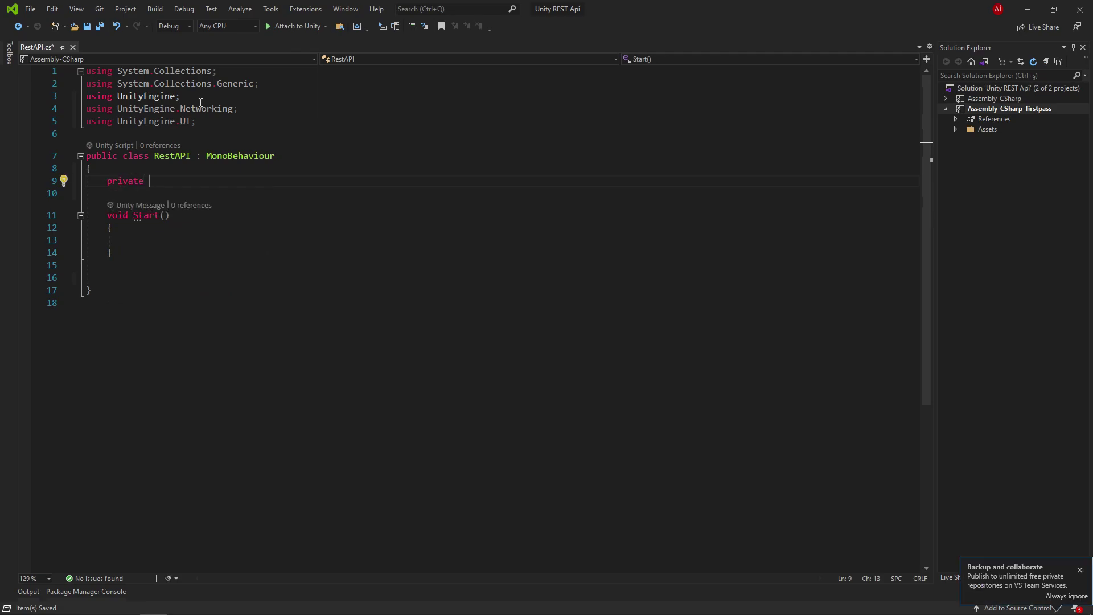
text(string UR)
text(L= )
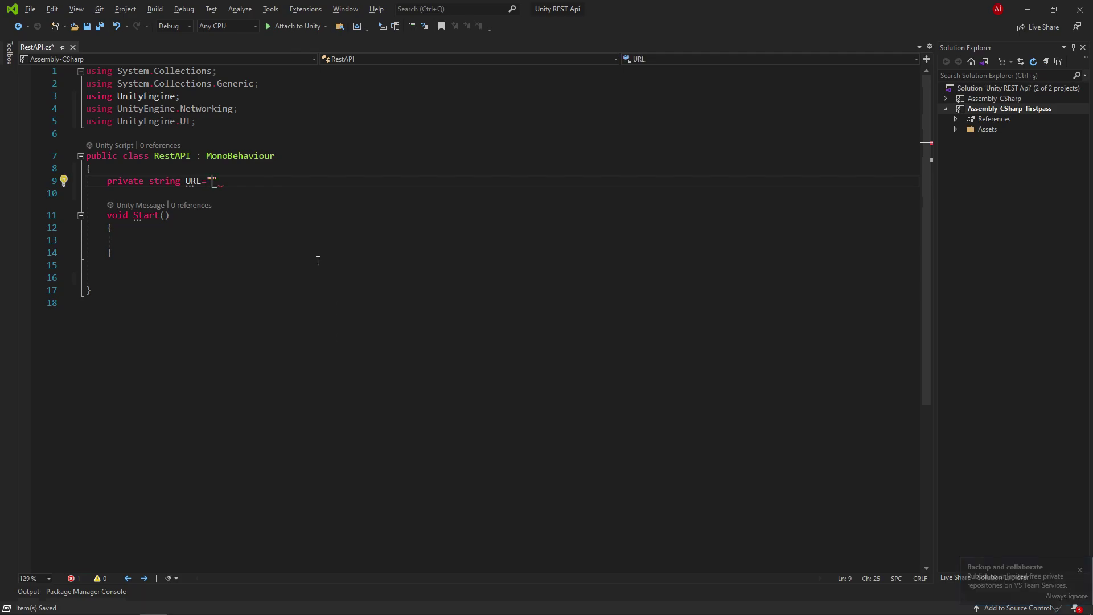
text(")
text(https://637614ce7e93bcb006c28f1f.mockapi.io/Character)
text(";)
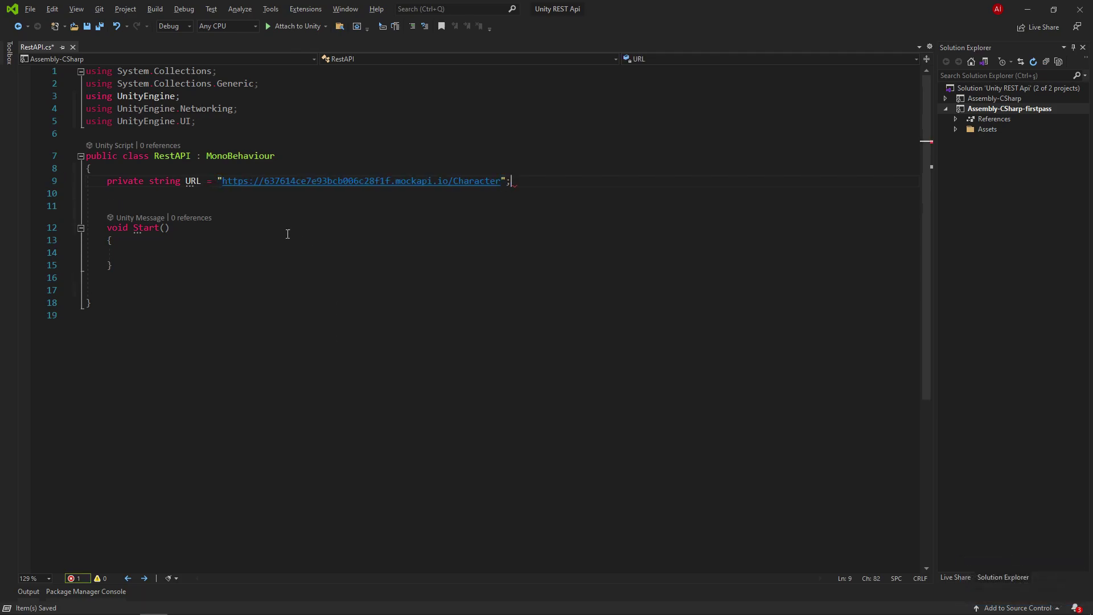
key(Return)
key(Return)
text(public )
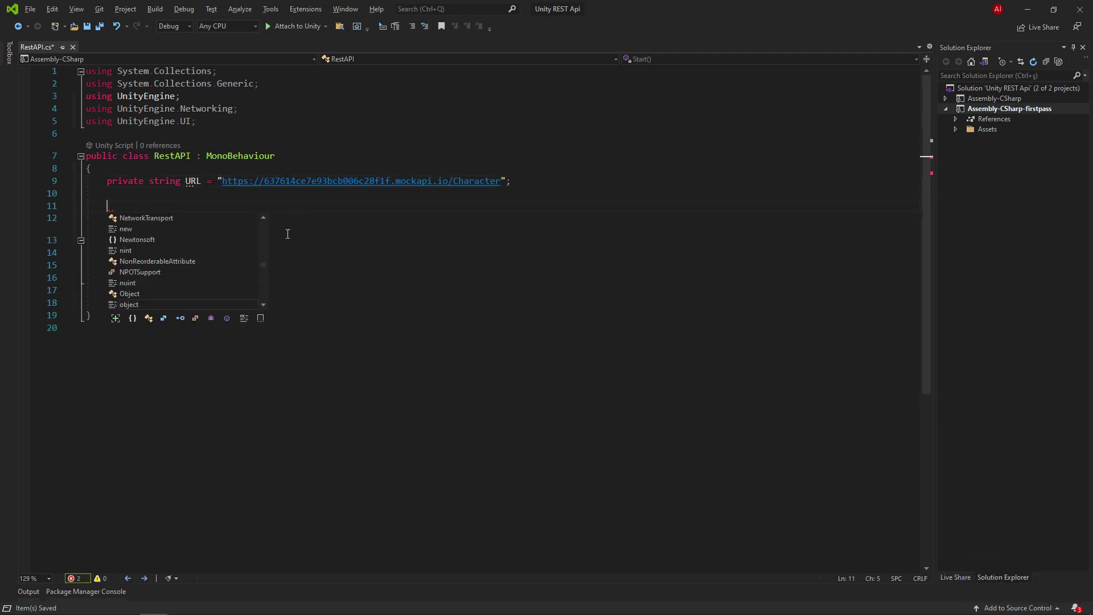
text(Text LevelTe)
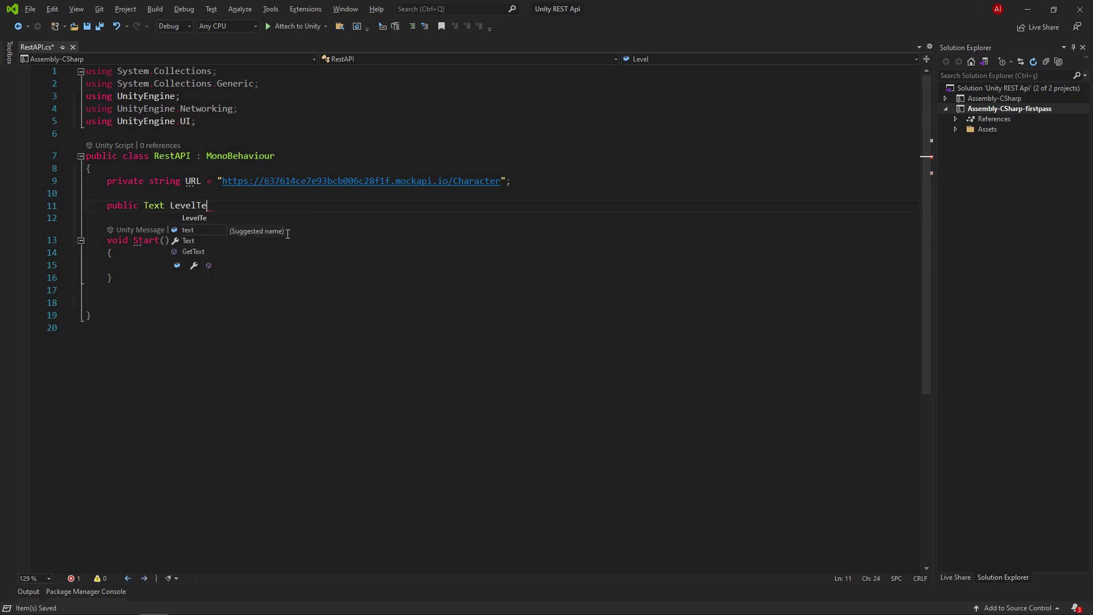
text(xt;)
key(Return)
text(public Text )
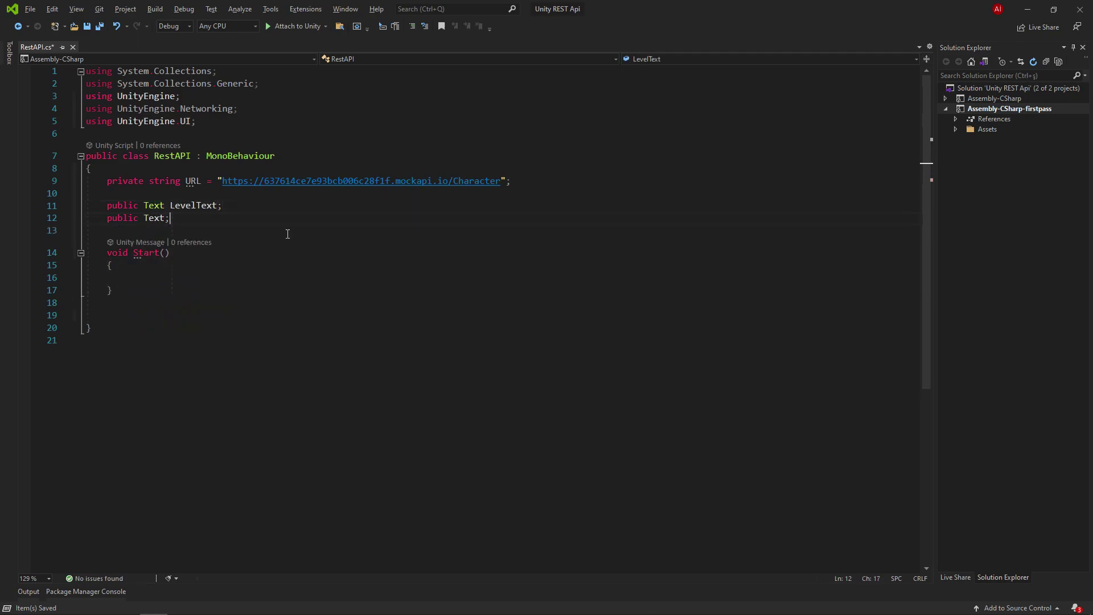
text(ExpText;)
key(Return)
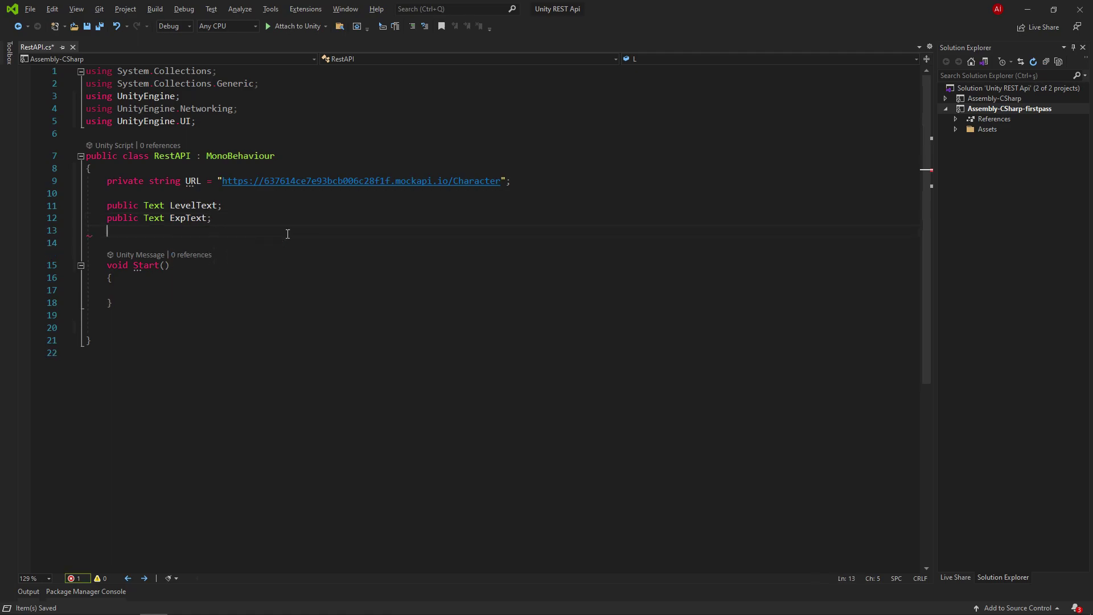
text(I)
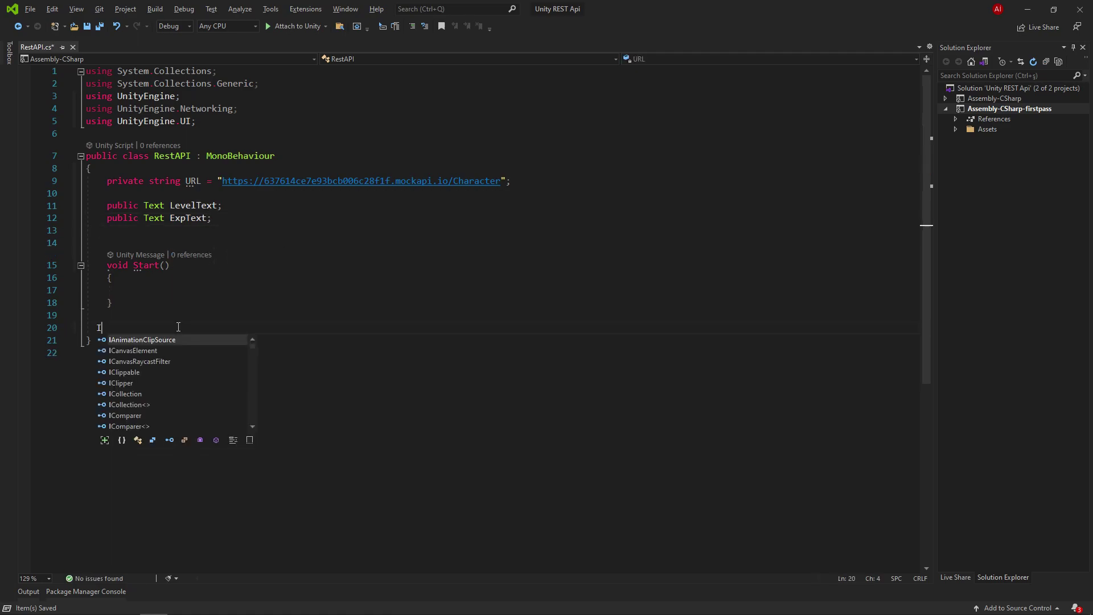
text(Enum)
Write an IEnumerator GetDatas wrapping UnityWebRequest.Get(URL) in a using block with empty braces.
key(Tab)
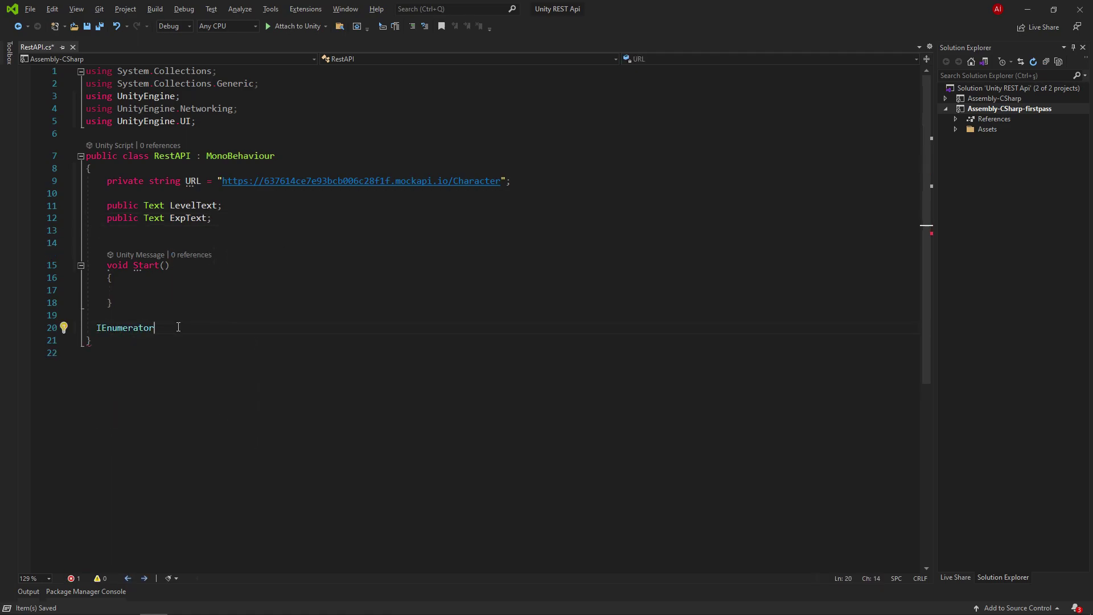
text( GetDates)
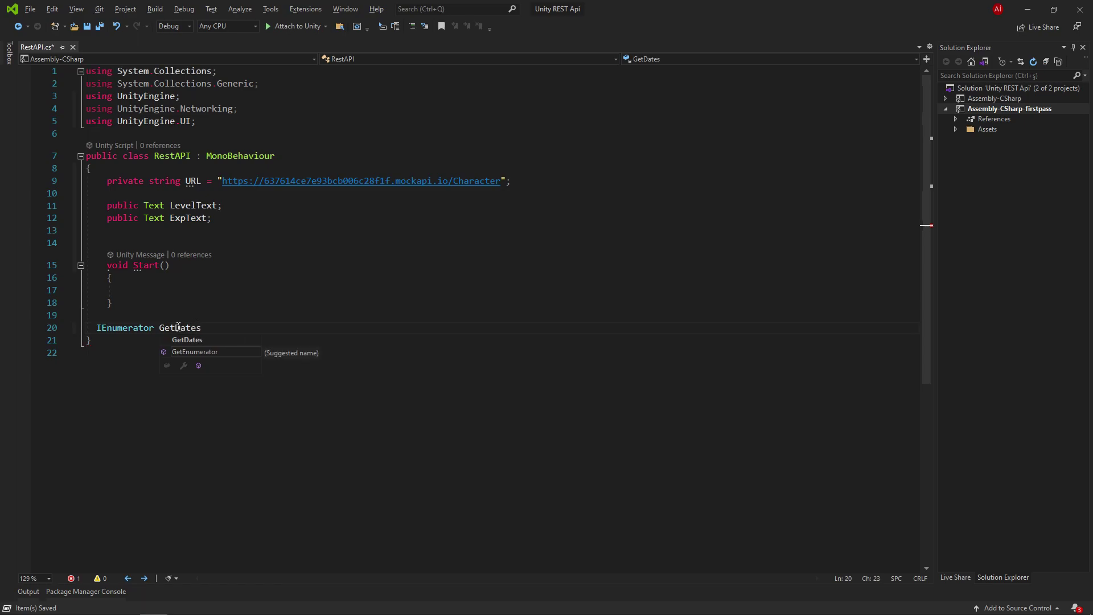
text(())
key(Return)
text({)
key(Return)
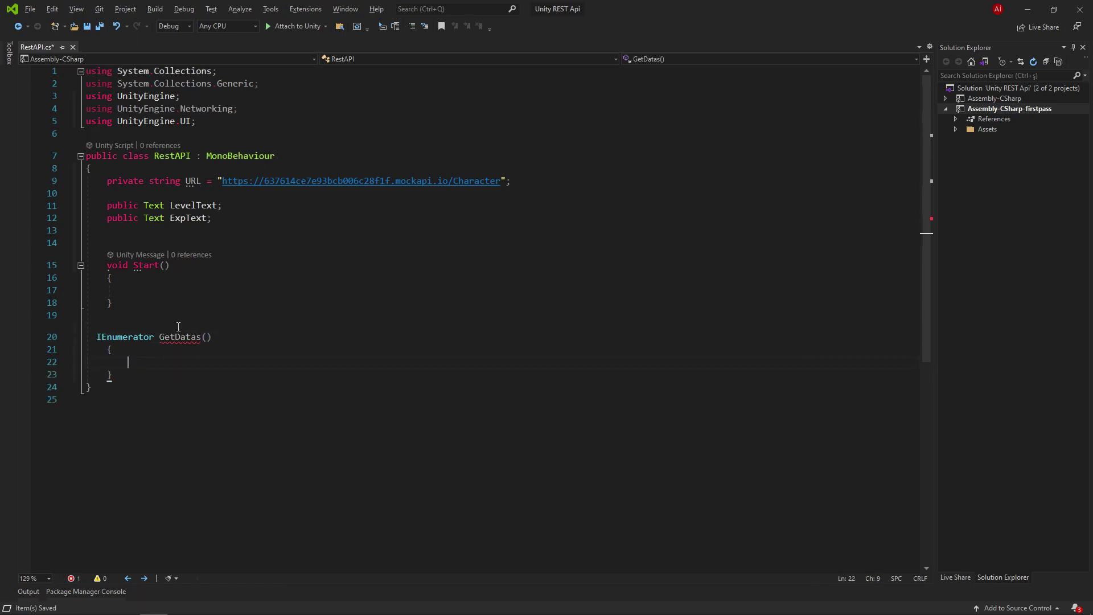
text(using)
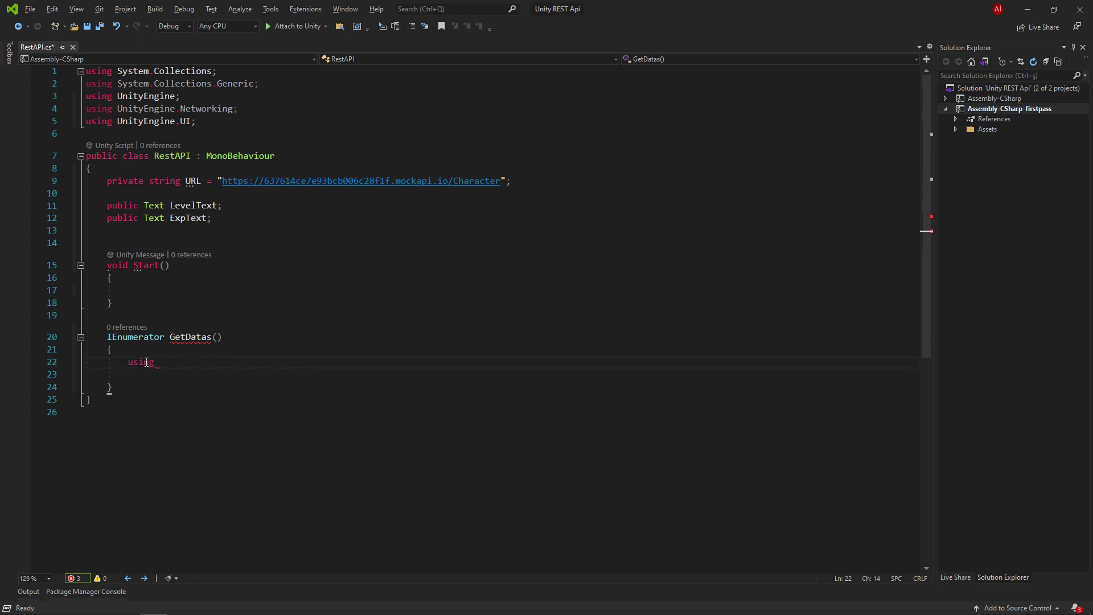
text(())
text(Uni)
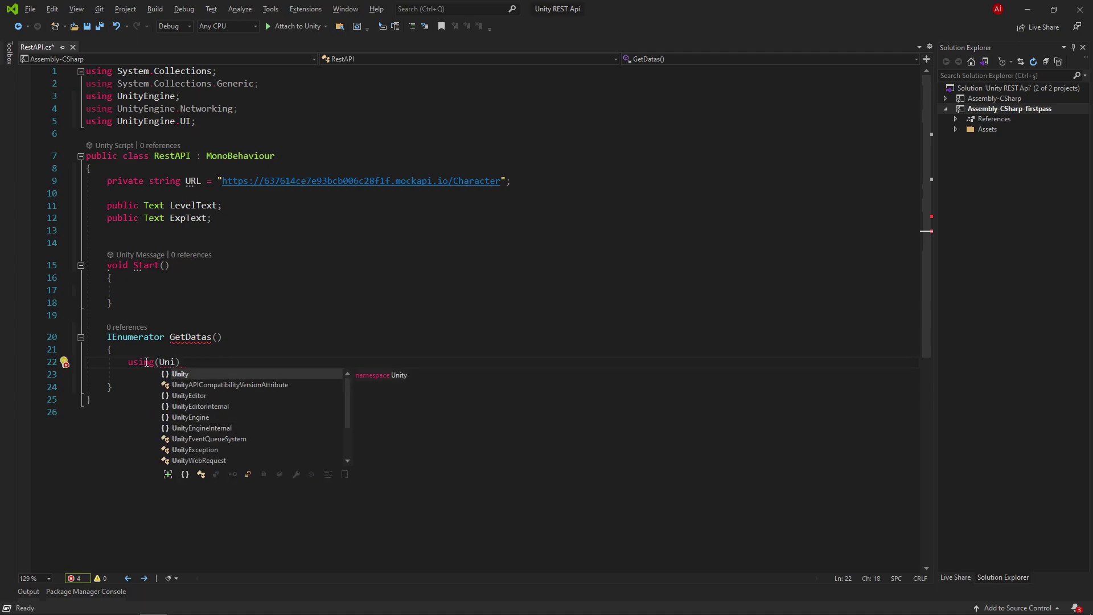
text(tyweb)
key(Tab)
text(req)
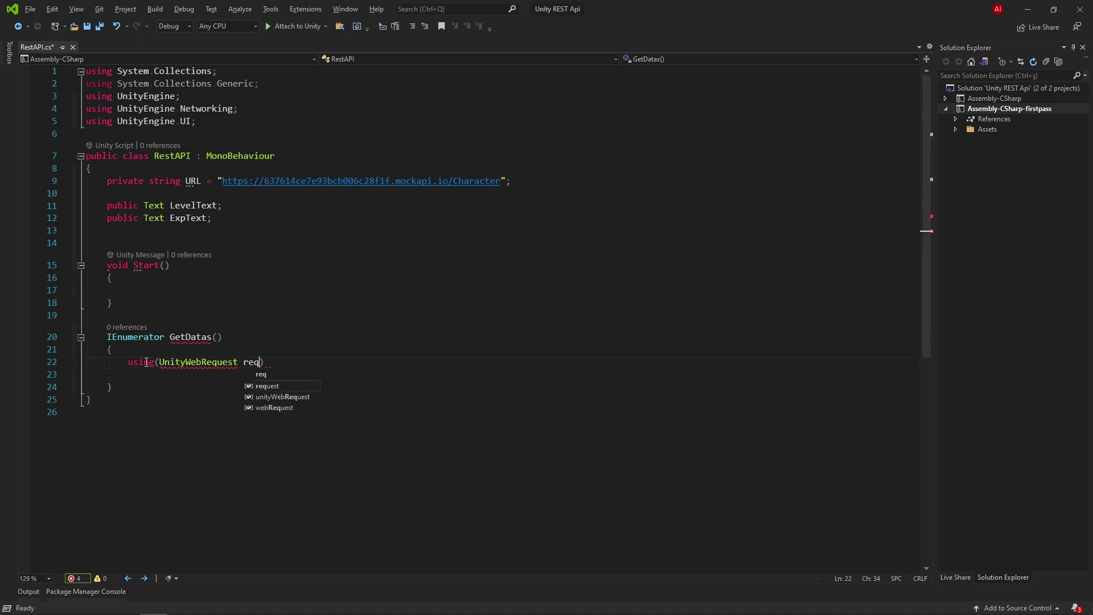
text(uest= Unit)
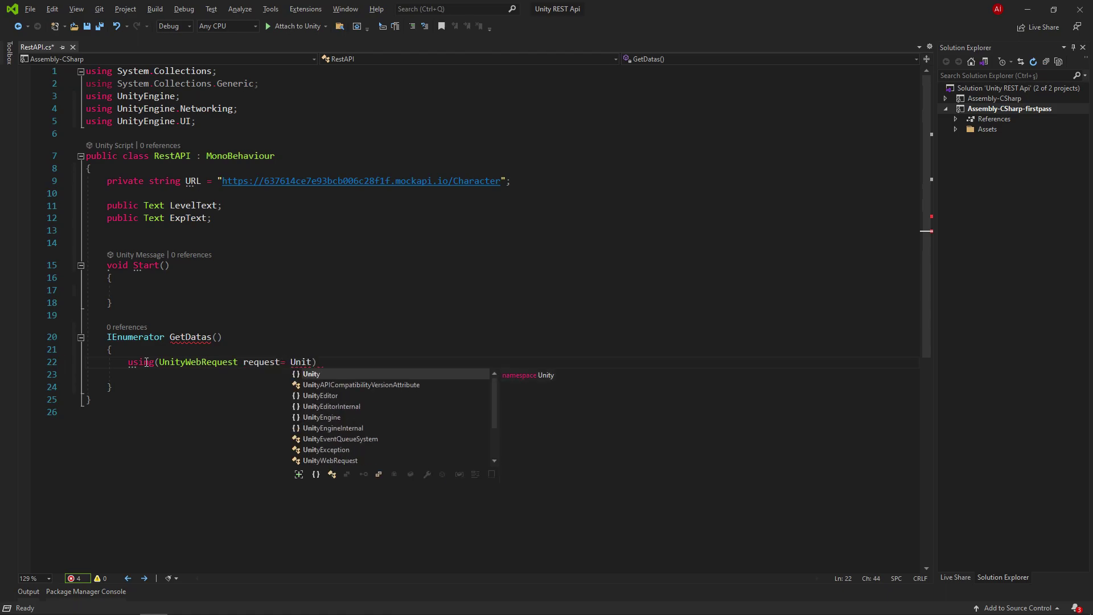
text(yw)
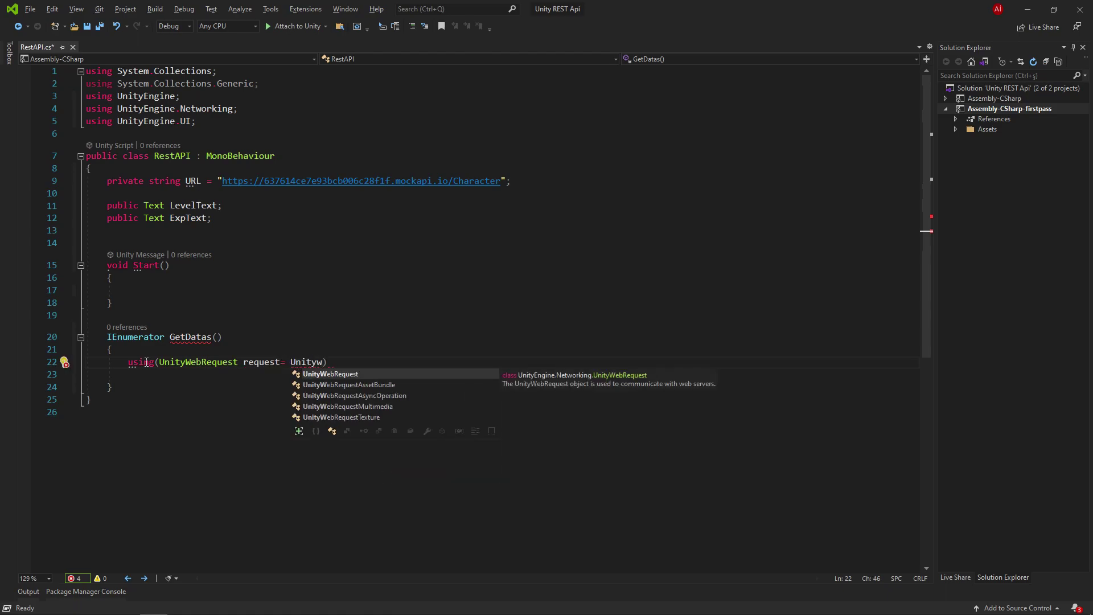
key(Tab)
text(.get)
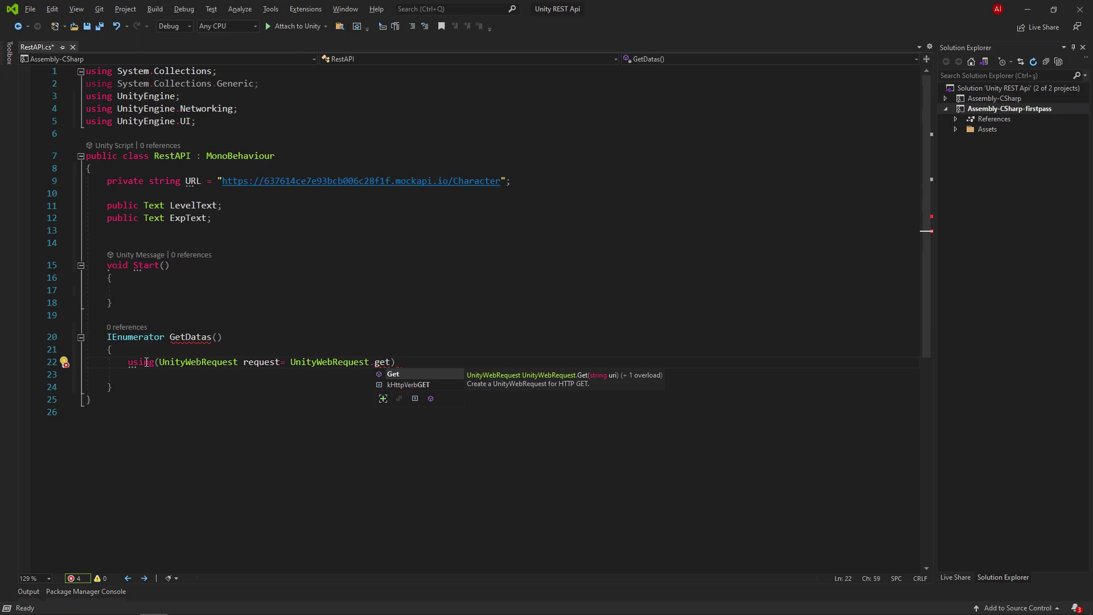
key(Tab)
text(()
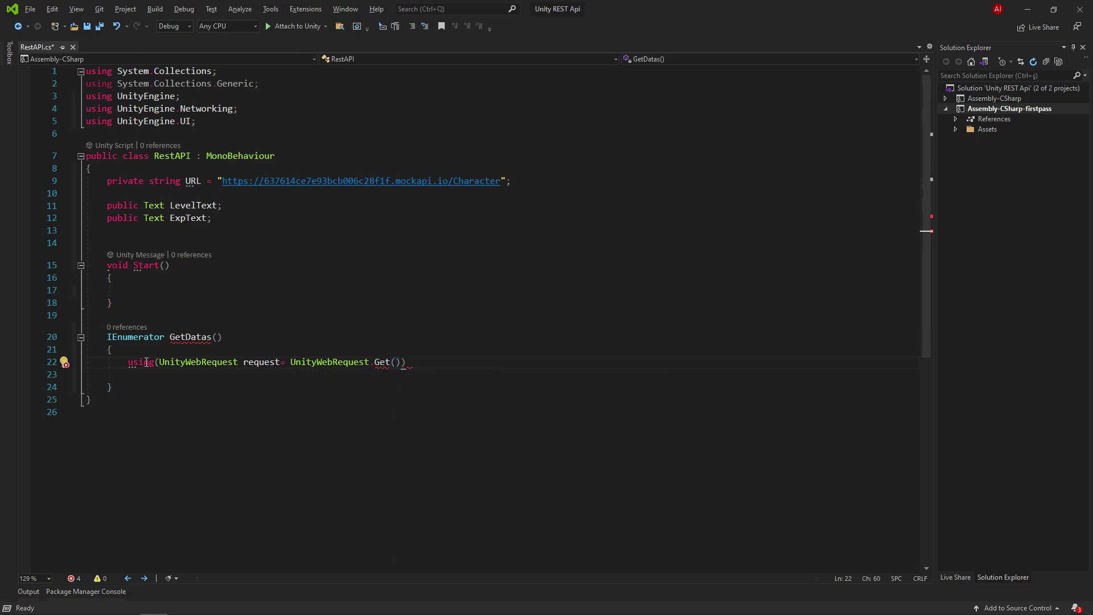
text(UR)
key(Tab)
text(L)
key(End)
key(Return)
text({)
key(Return)
text(yie)
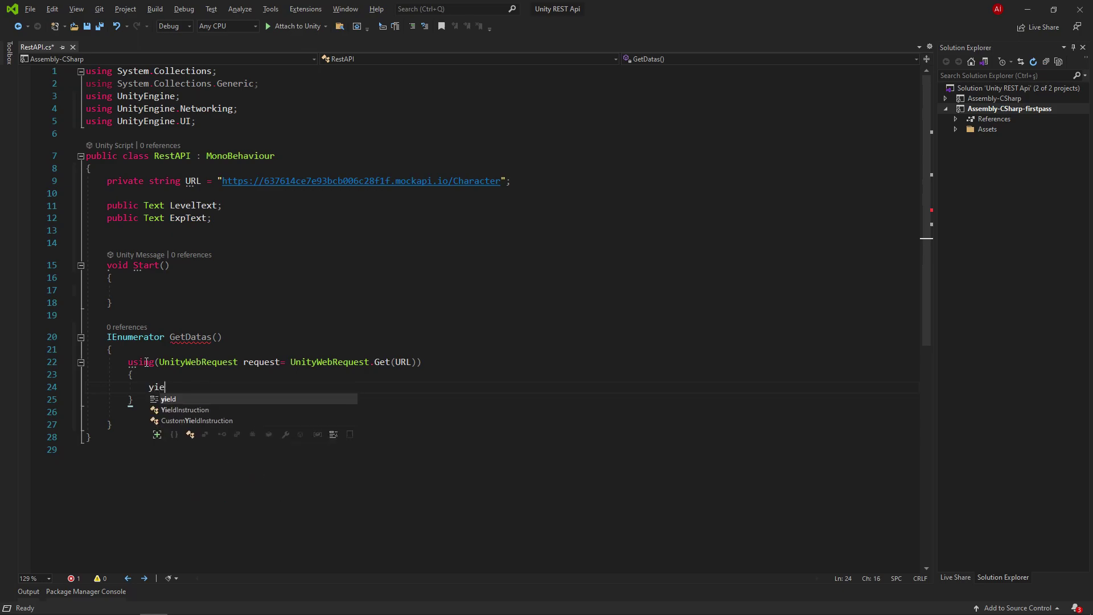
Add yield return request.SendWebRequest(); inside the using block.
key(Tab)
text(retu)
key(Tab)
text(req)
key(Tab)
text(.)
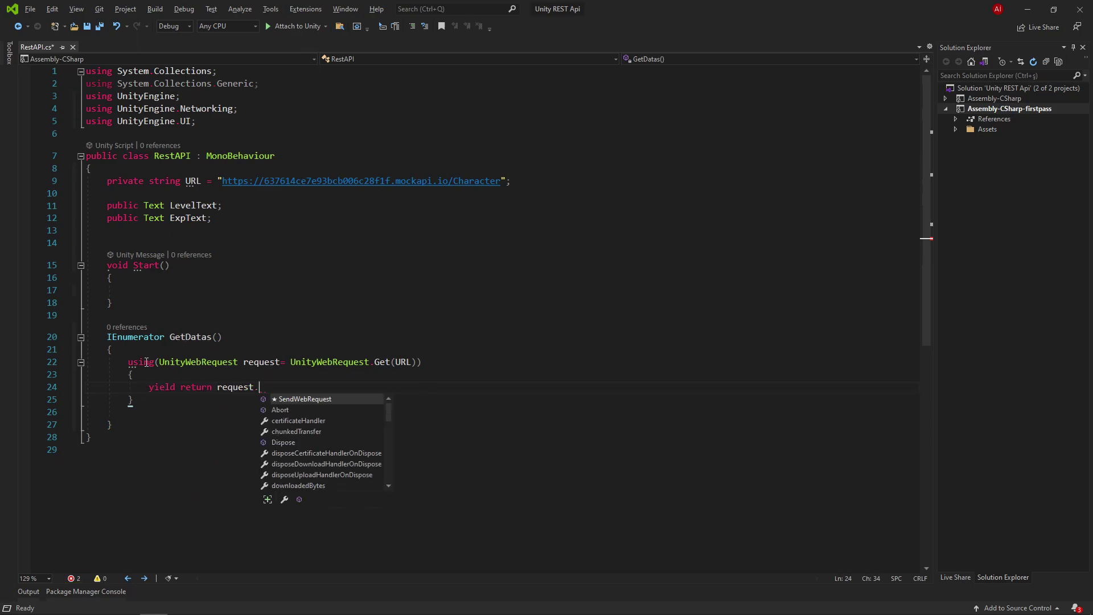
text(send)
key(Down)
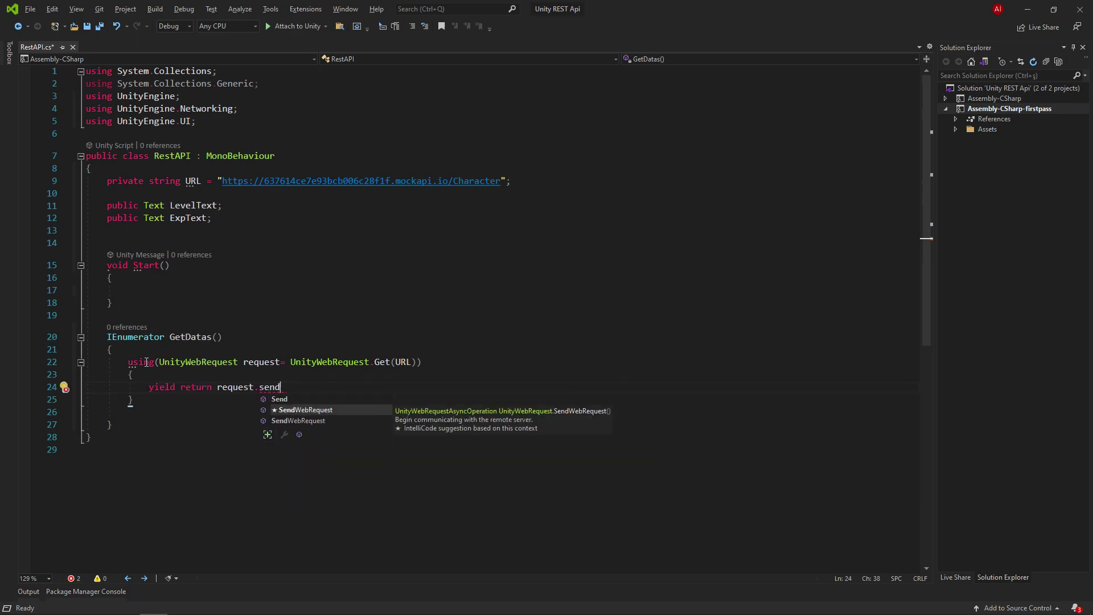
key(Tab)
text(();)
key(Return)
key(Return)
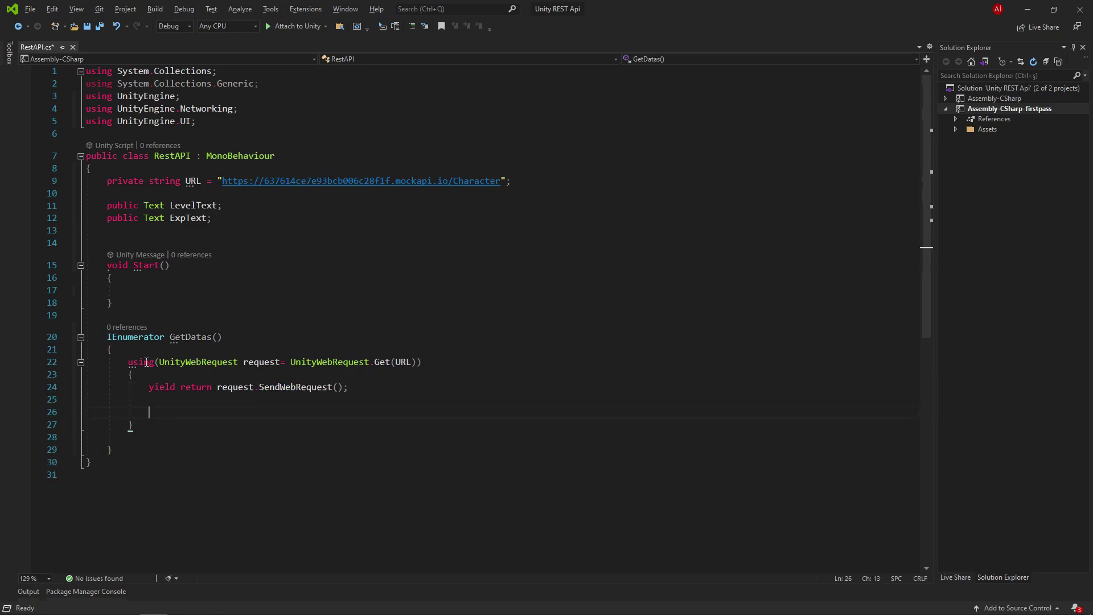
text(if(r)
text(equest.result)
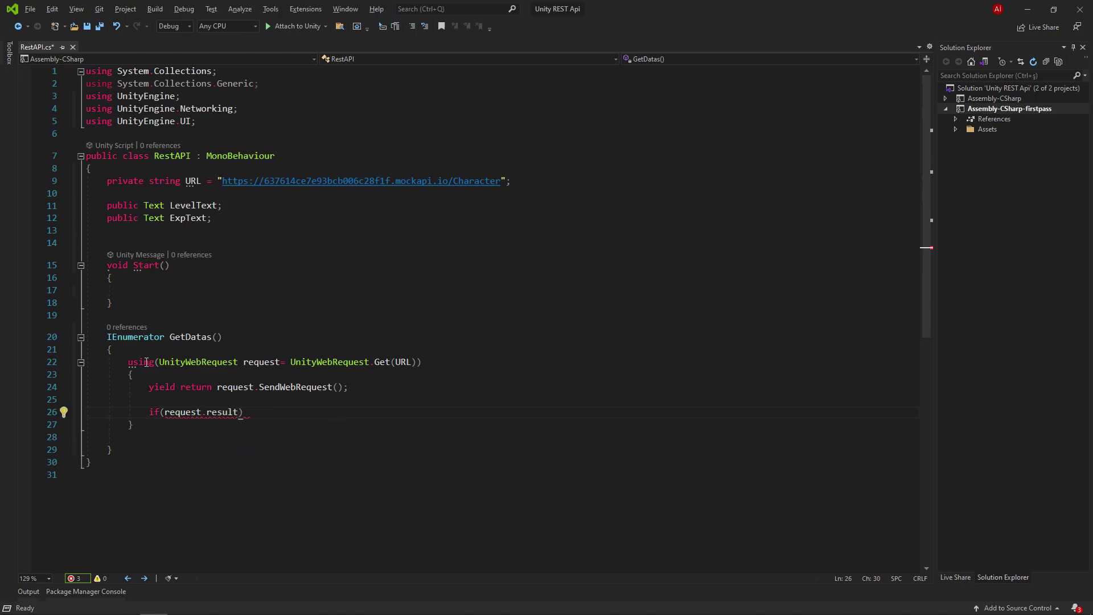
text(==)
text(unitywe)
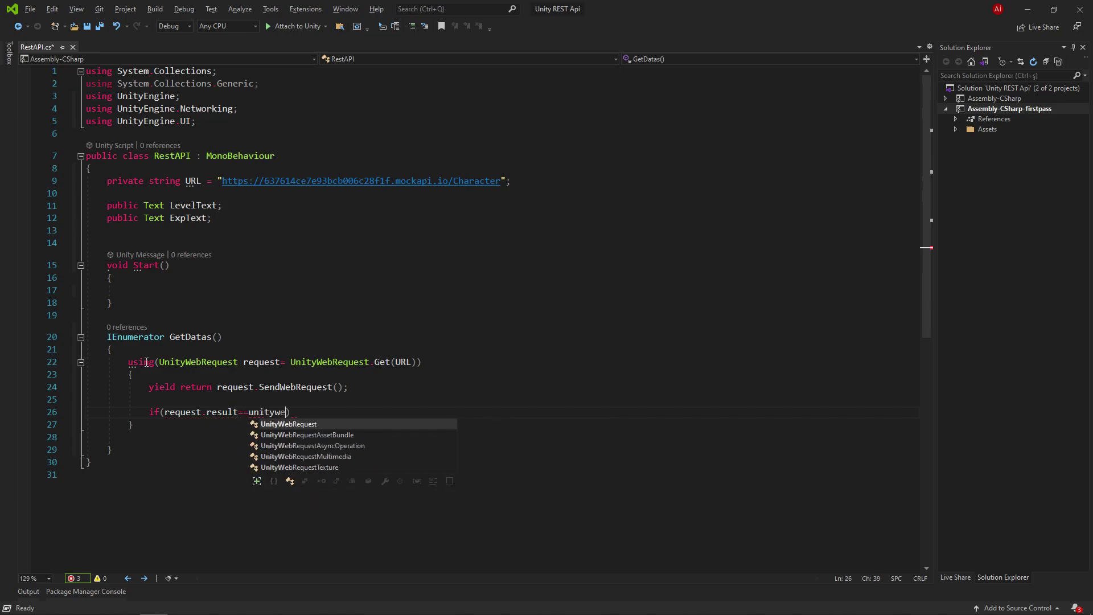
text(.res.)
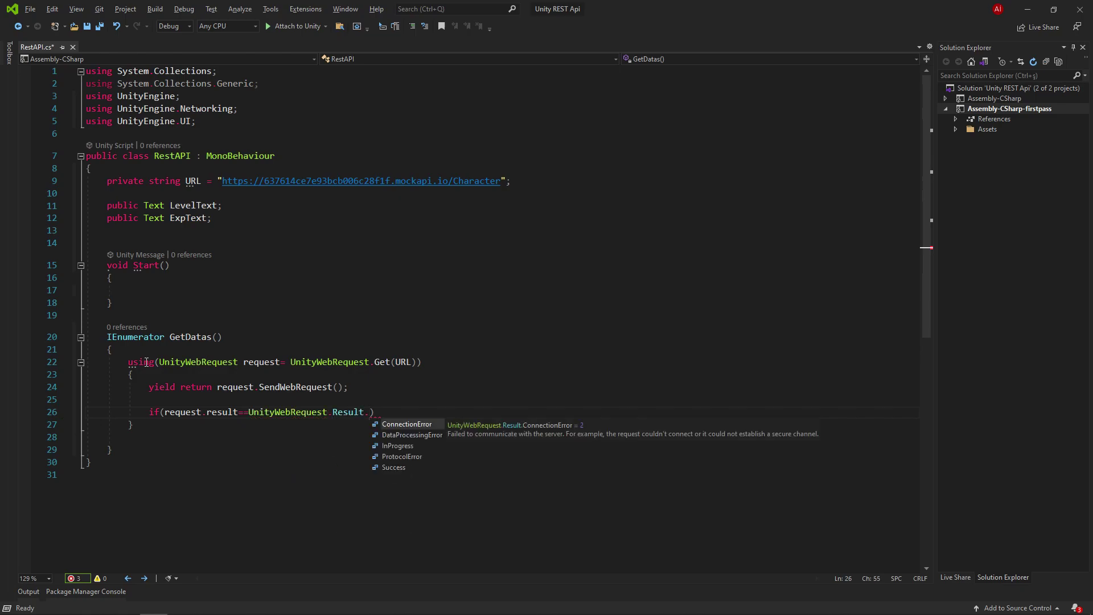
Log request.error with Debug.LogError when the result is UnityWebRequest.Result.ConnectionError.
key(Tab)
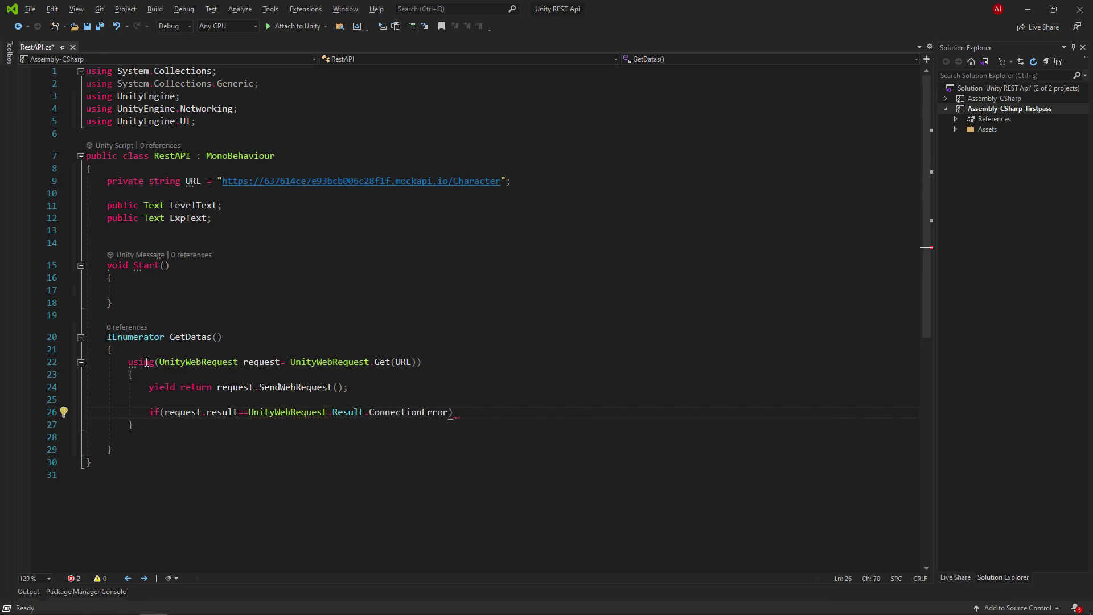
key(End)
key(Return)
text(Deb)
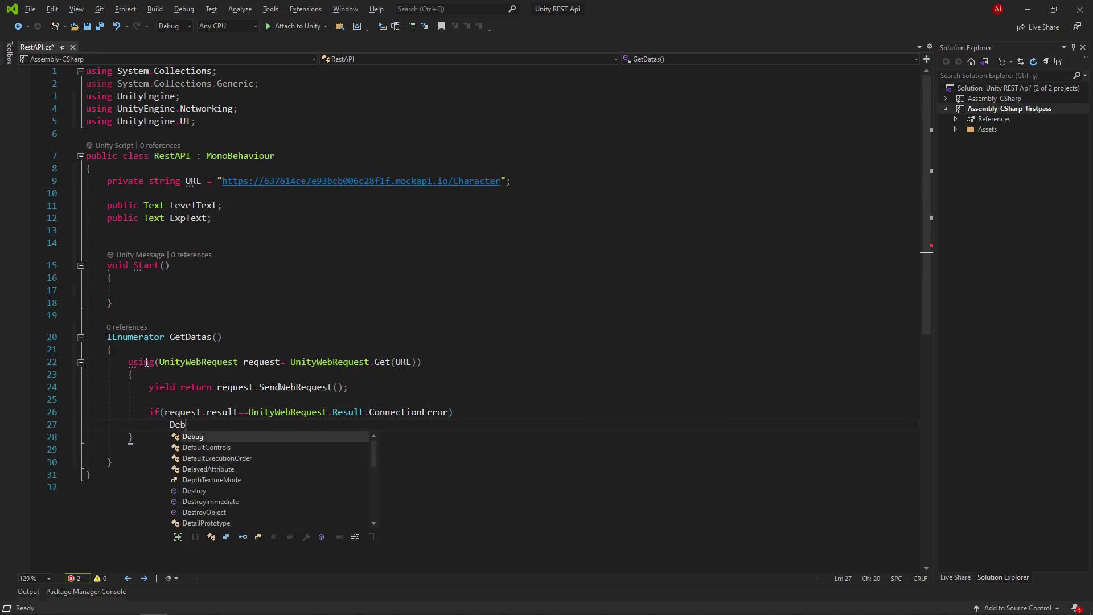
text(ug.lo)
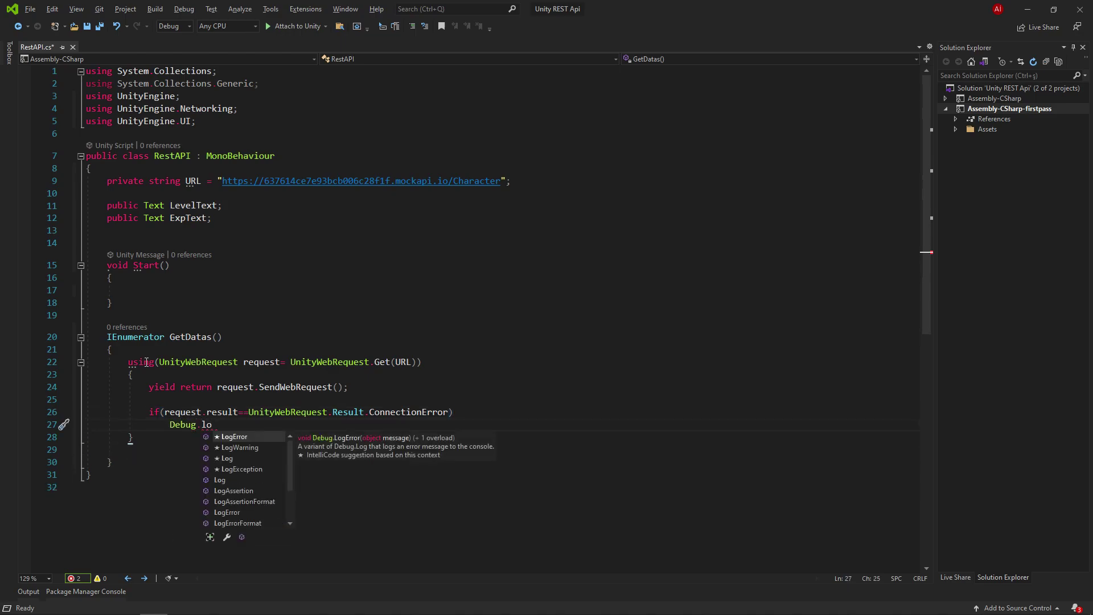
text(gError)
key(Tab)
text(()
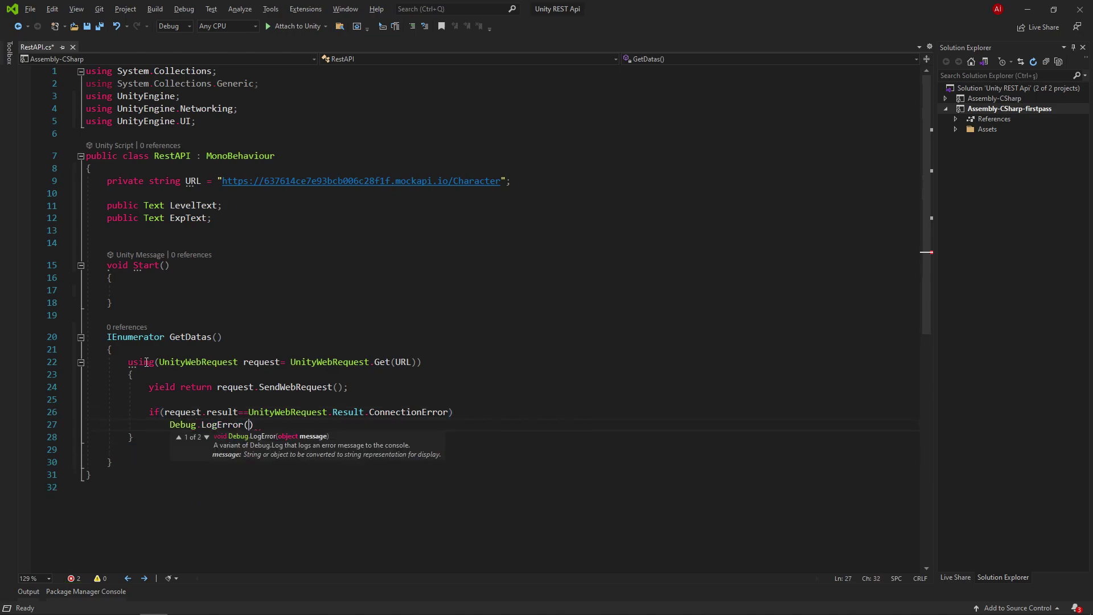
text(request.error)
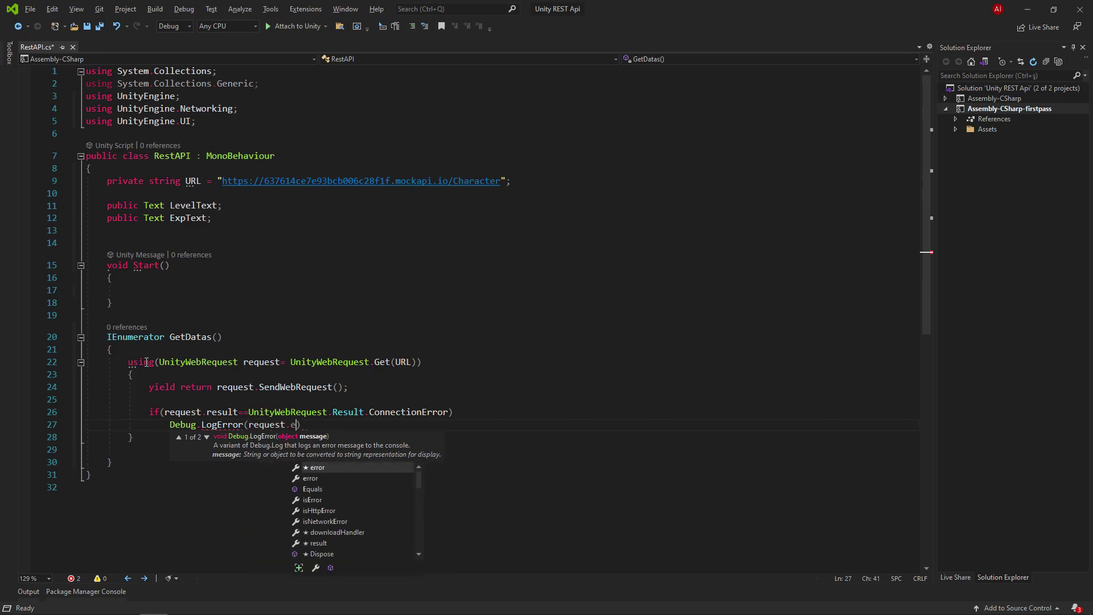
key(End)
text(;)
key(Return)
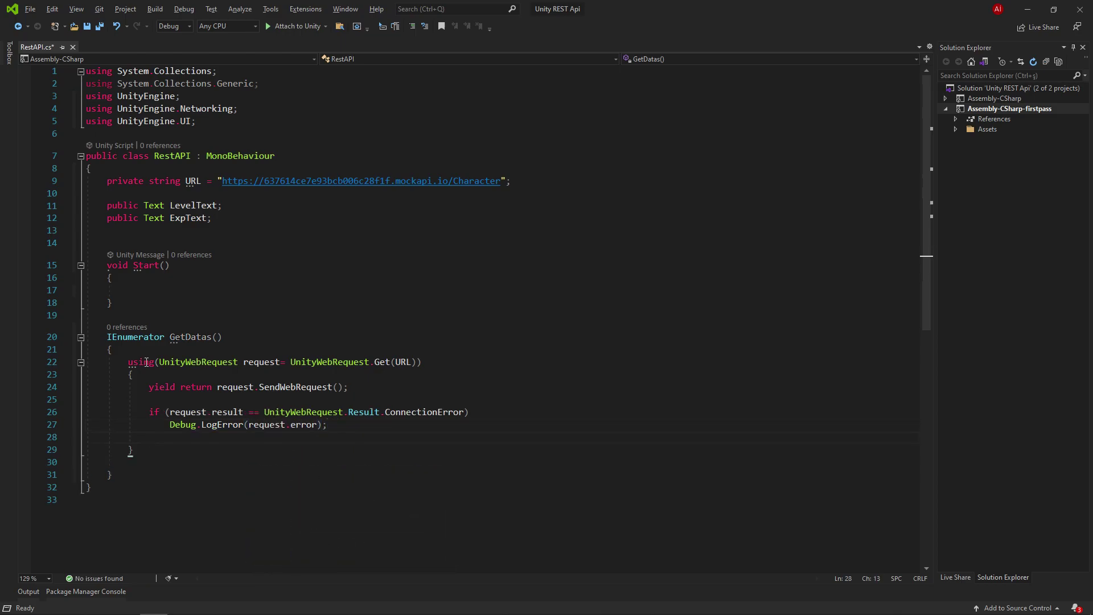
text(else)
Open an else block that stores request.downloadHandler.text in string json.
key(Return)
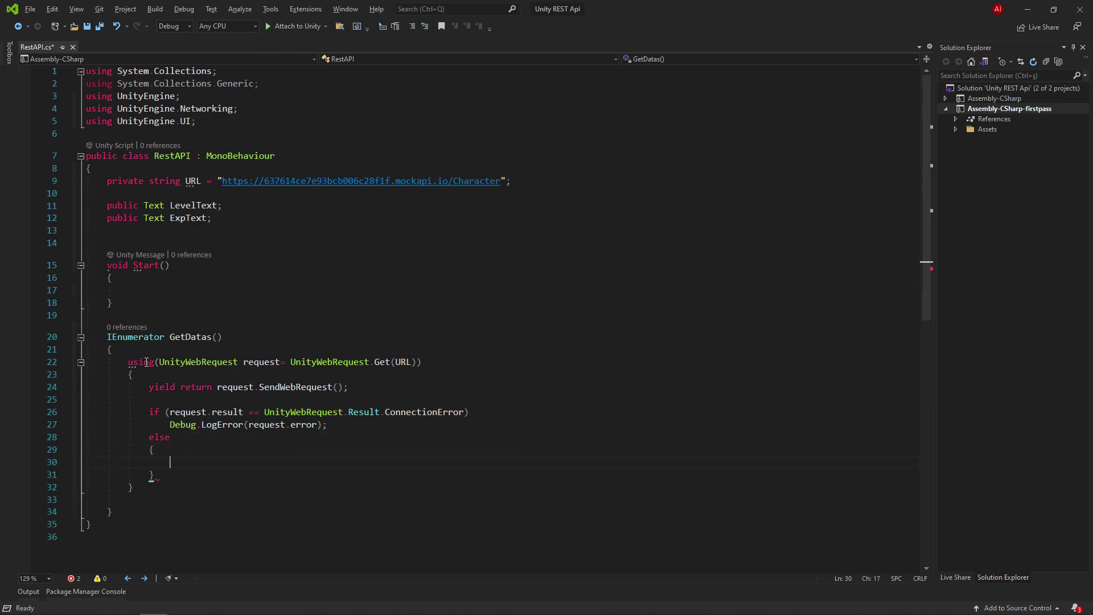
text({)
key(Return)
text(string json )
text(=request.dow)
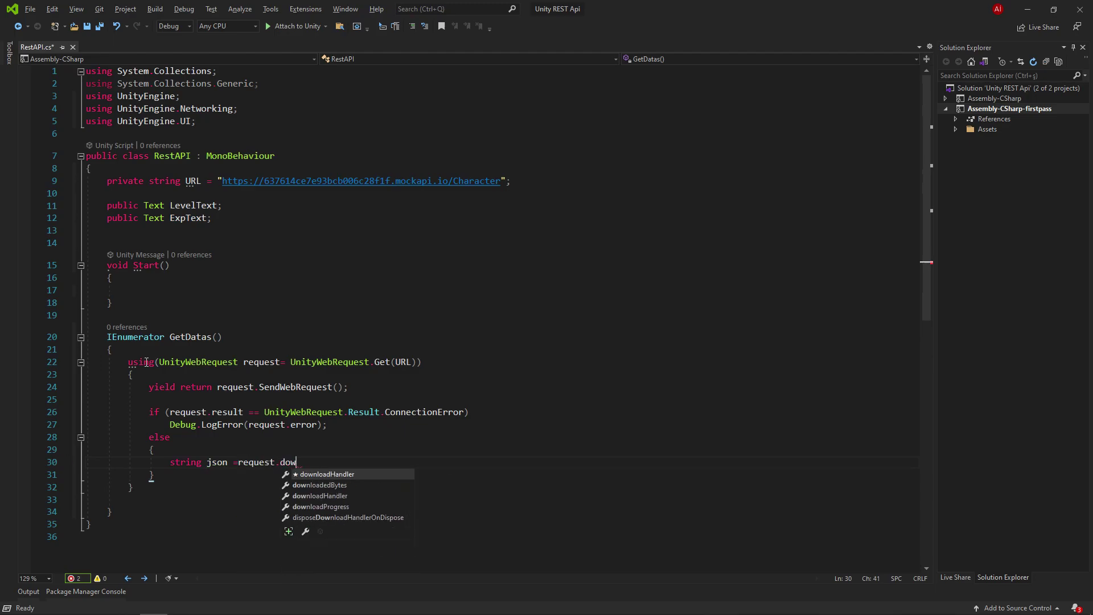
key(Tab)
text(.te)
key(Tab)
text(;)
key(Return)
text(Simp)
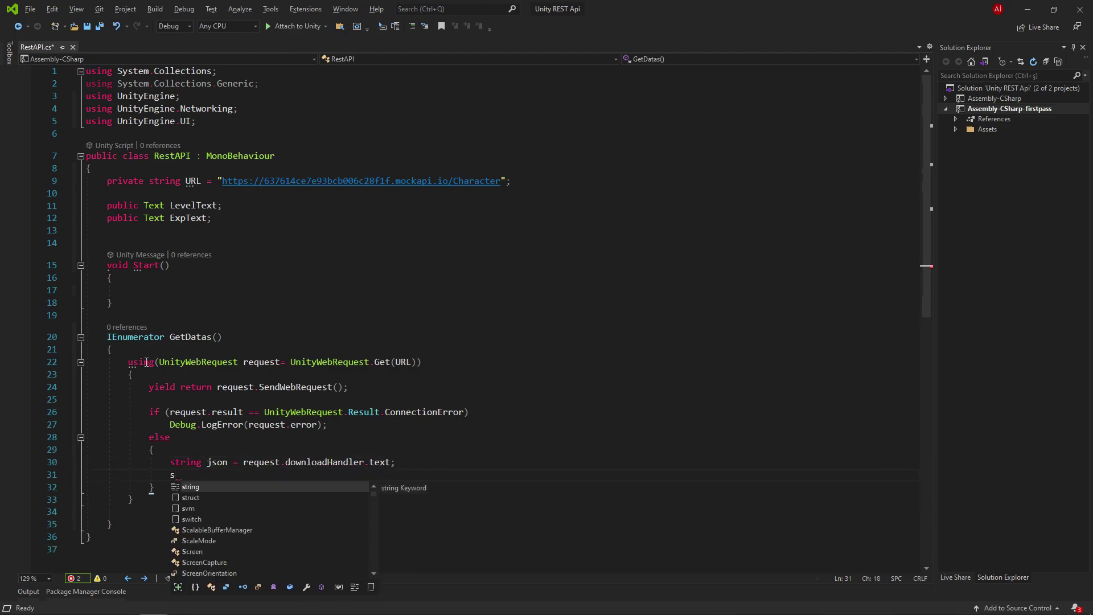
Parse json into SimpleJSON.JSONNode stats using SimpleJSON.JSON.Parse(json).
key(Tab)
text(.json)
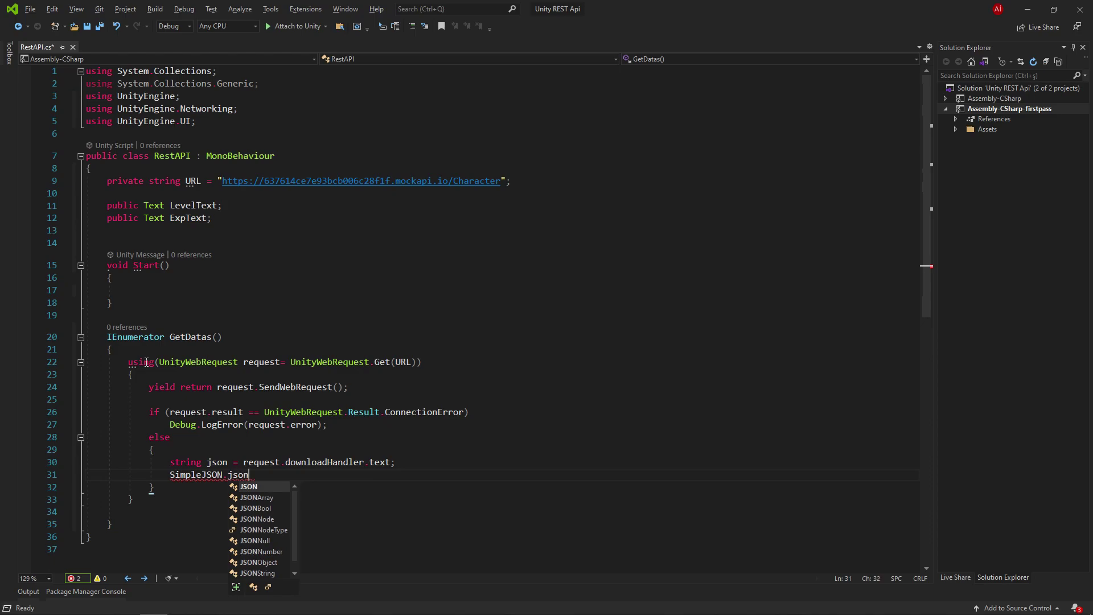
text(no)
key(Tab)
text(s)
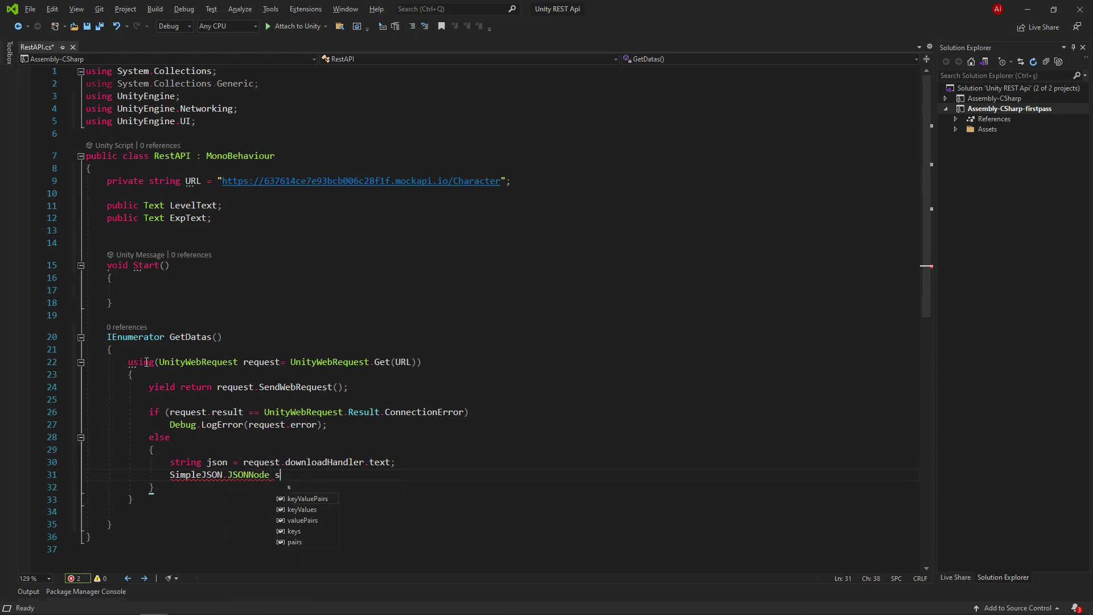
text(tats=)
text(simp)
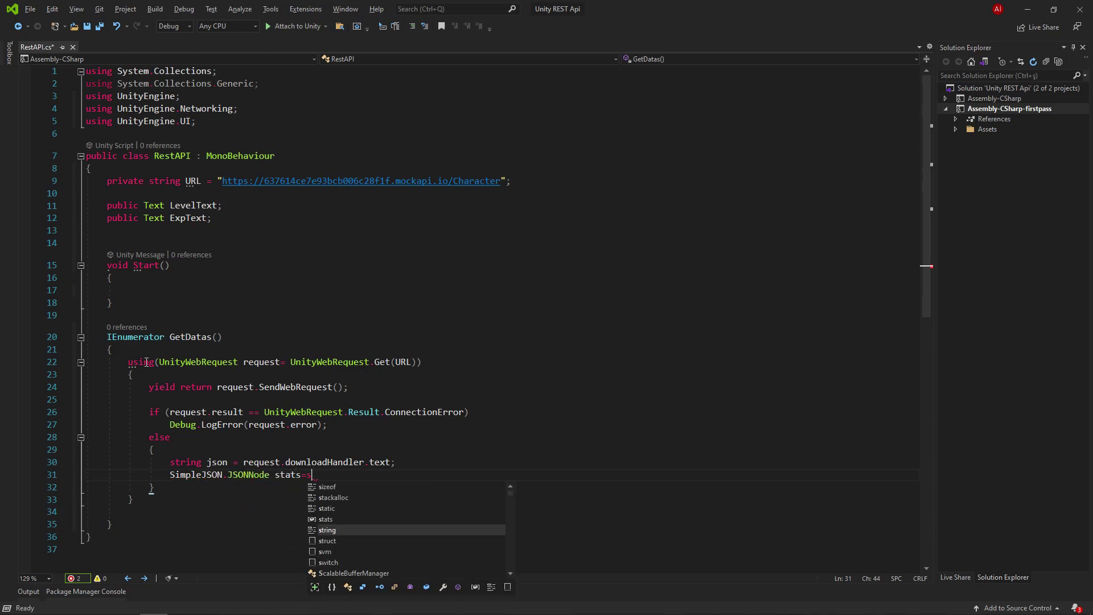
key(Tab)
text(.)
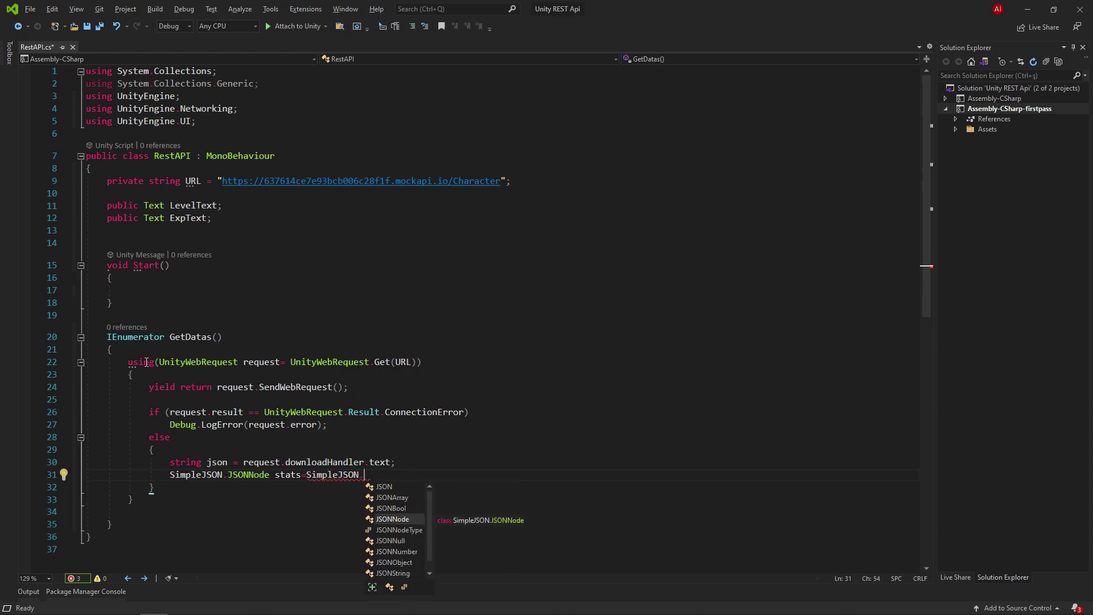
text(jso)
key(Tab)
text(.par)
key(Tab)
text(()
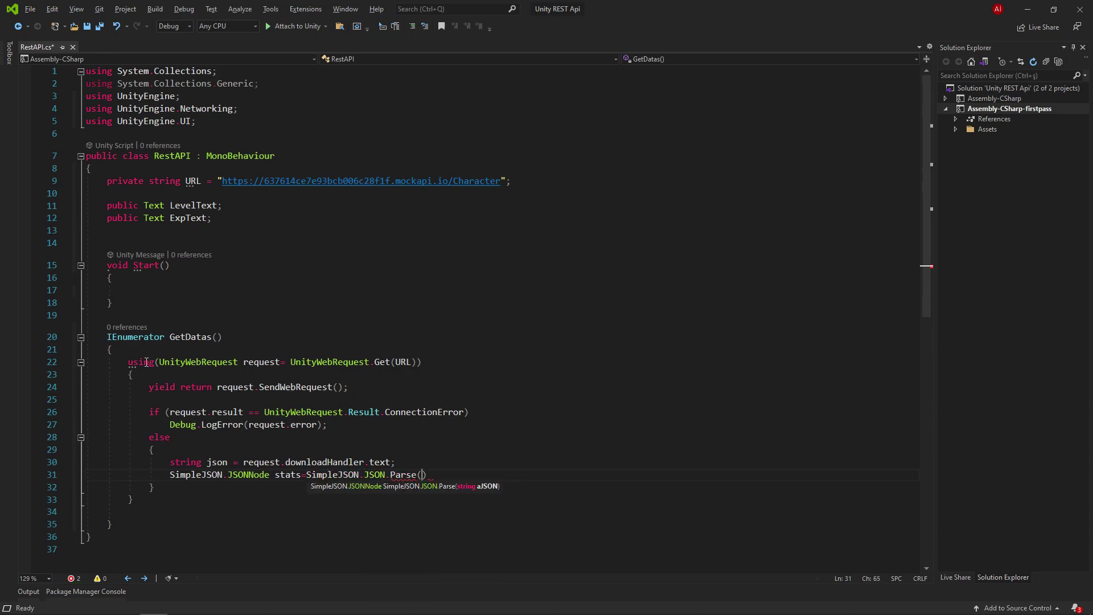
text(jo)
key(Right)
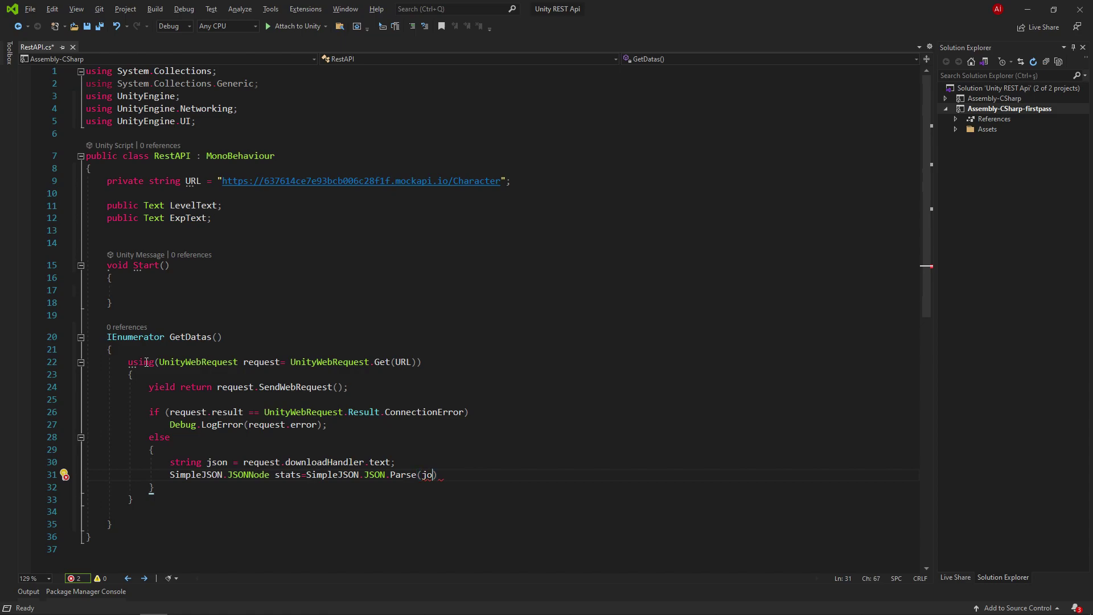
text(;)
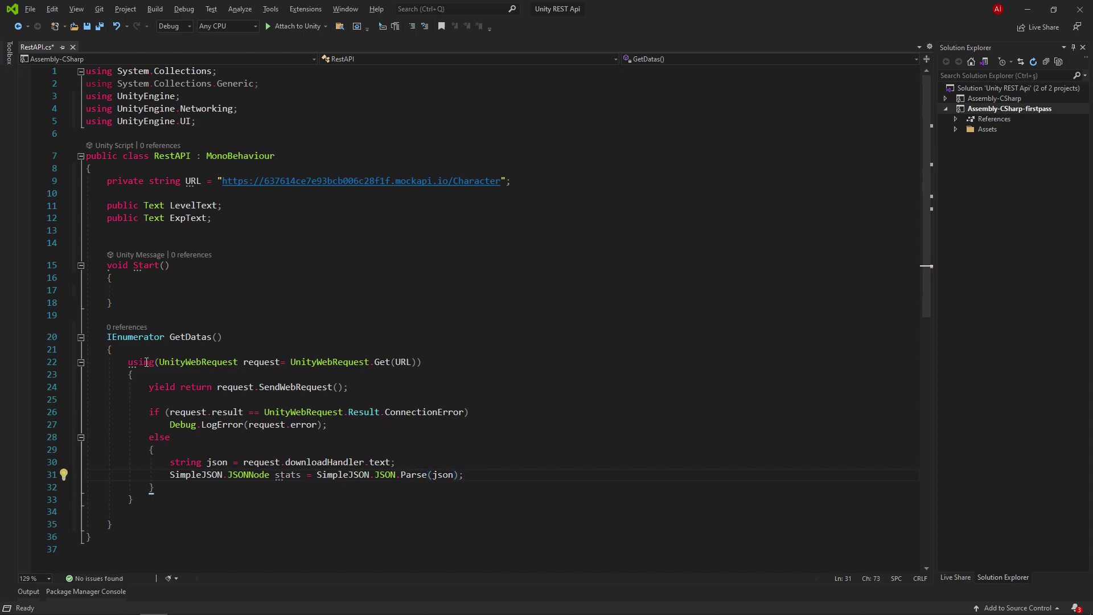
Set LevelText to "Level: " + stats[0]["level"] and ExpText to "Exp: " + stats[0]["exp"], then save.
key(Return)
key(Return)
text(lev)
key(Tab)
text(.text = )
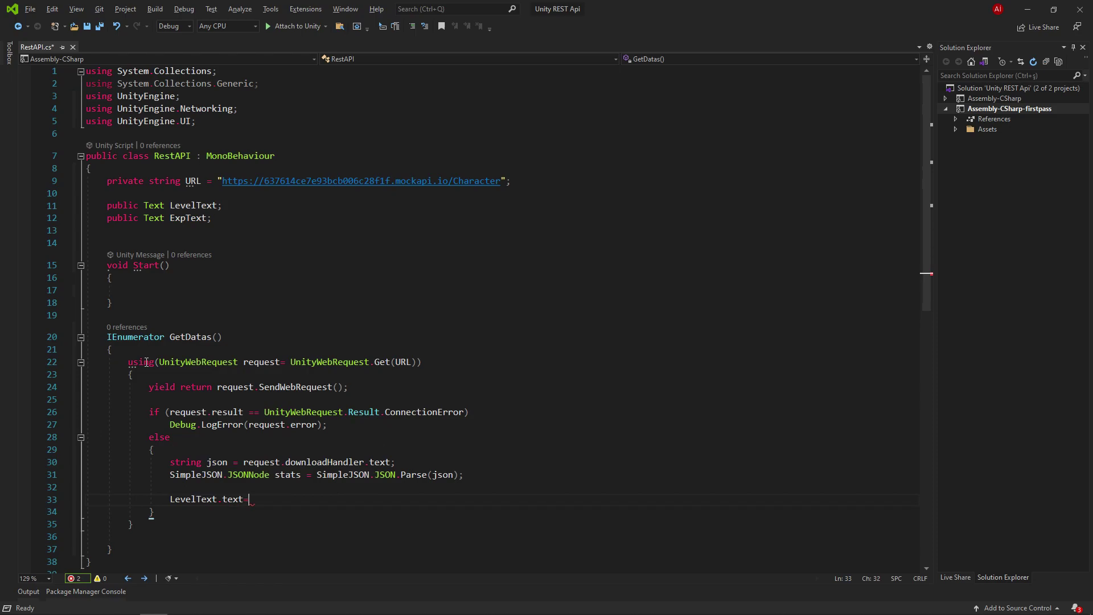
text("L)
text(evel:)
text( " + stats)
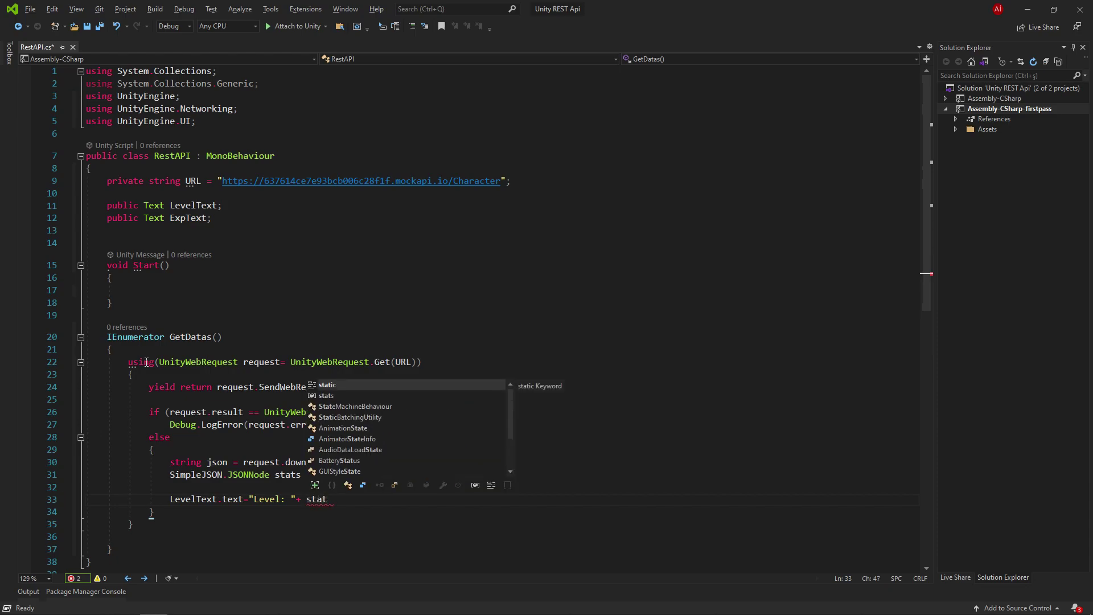
text([)
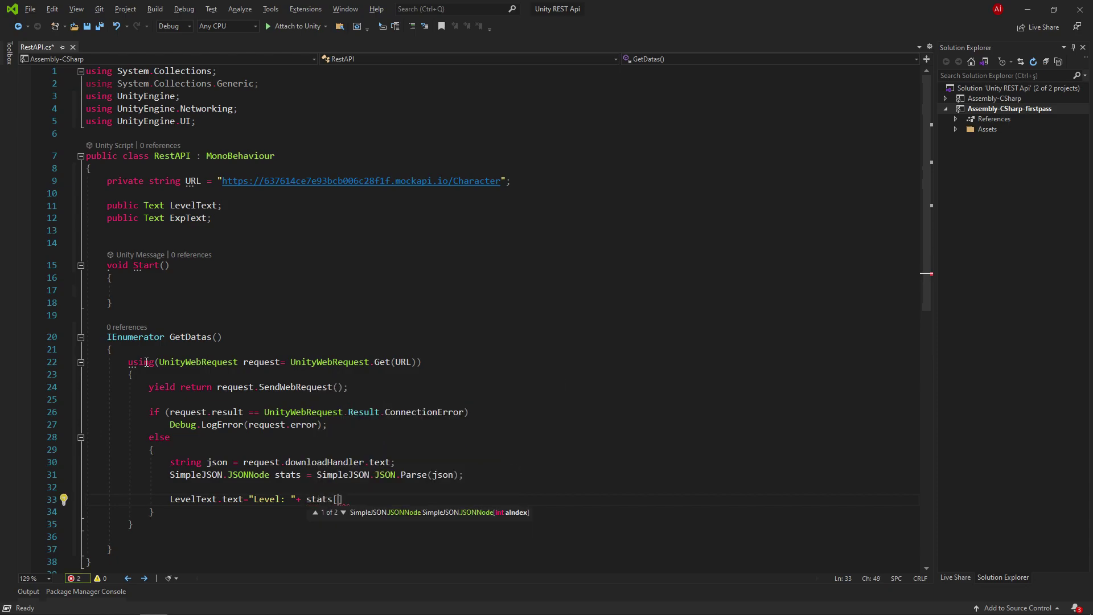
text(0][")
text(level"])
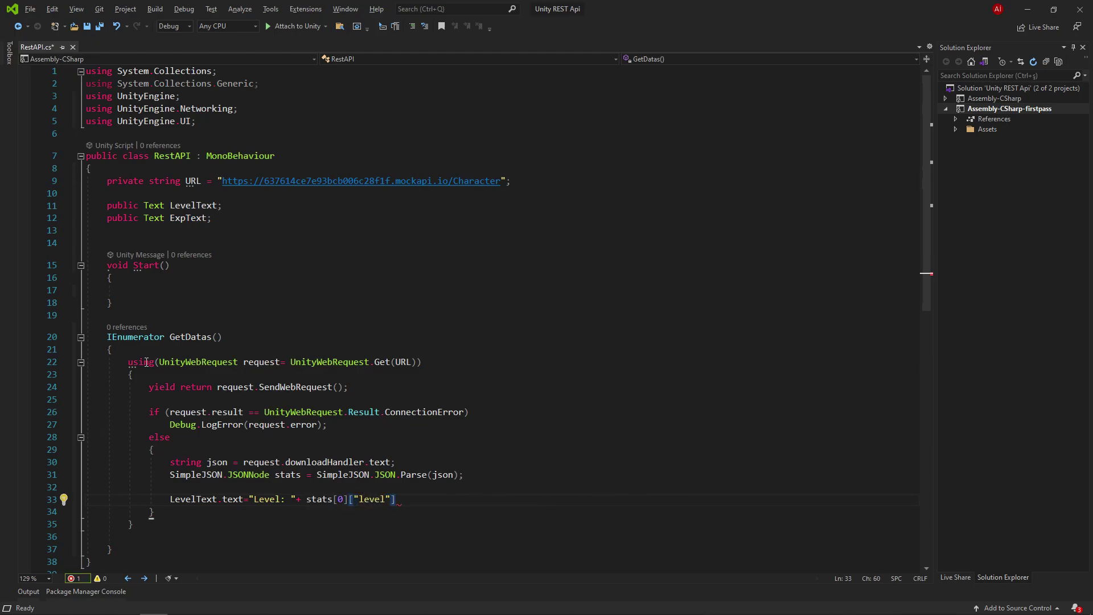
text(;)
key(Return)
text(e)
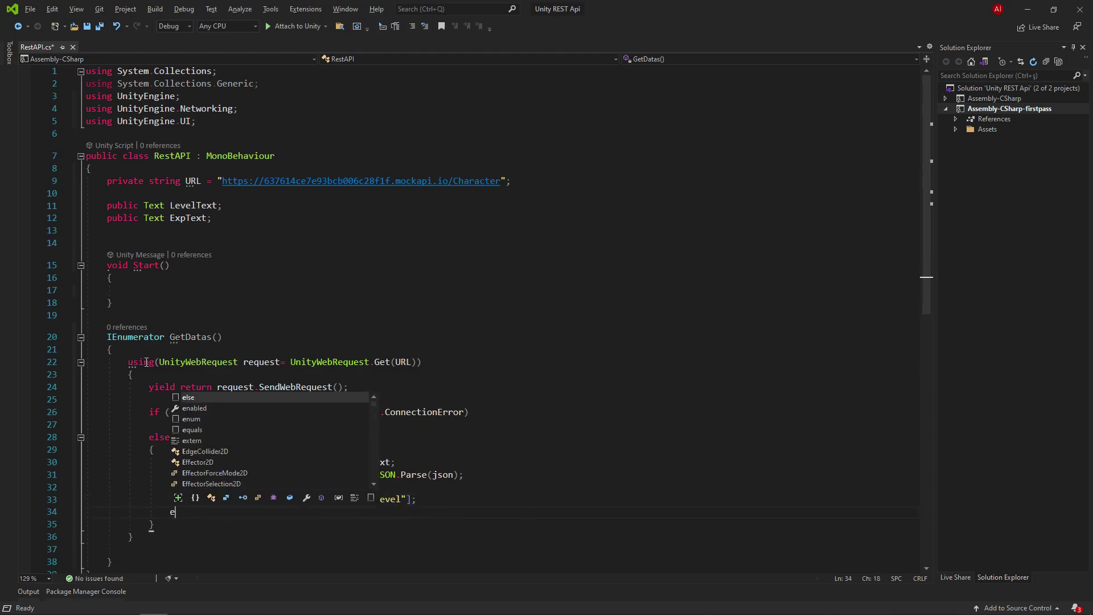
text(xpText.text=")
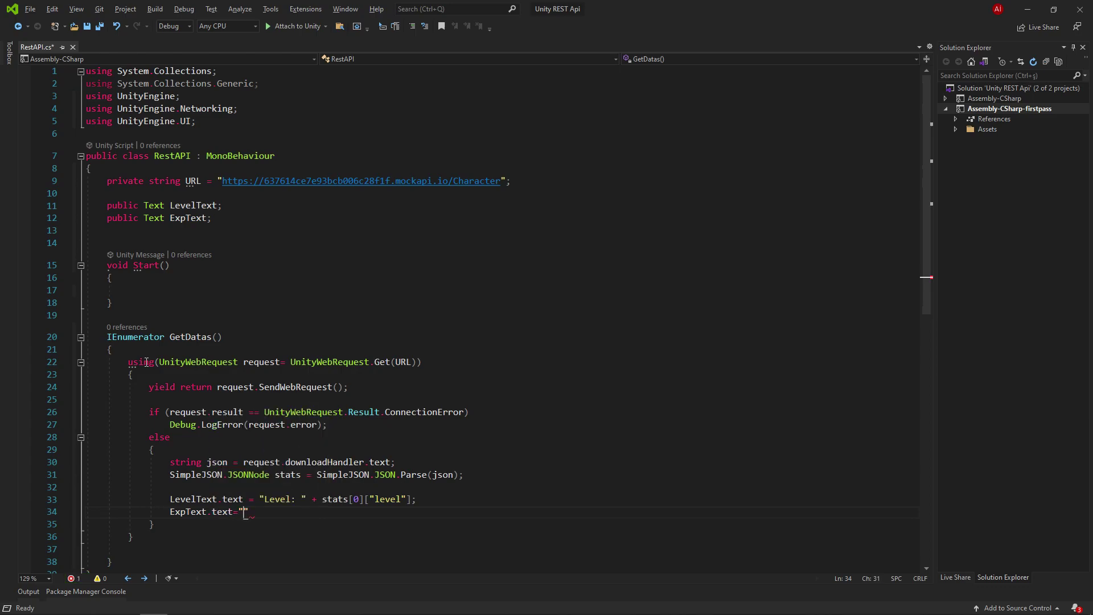
text("+stats[)
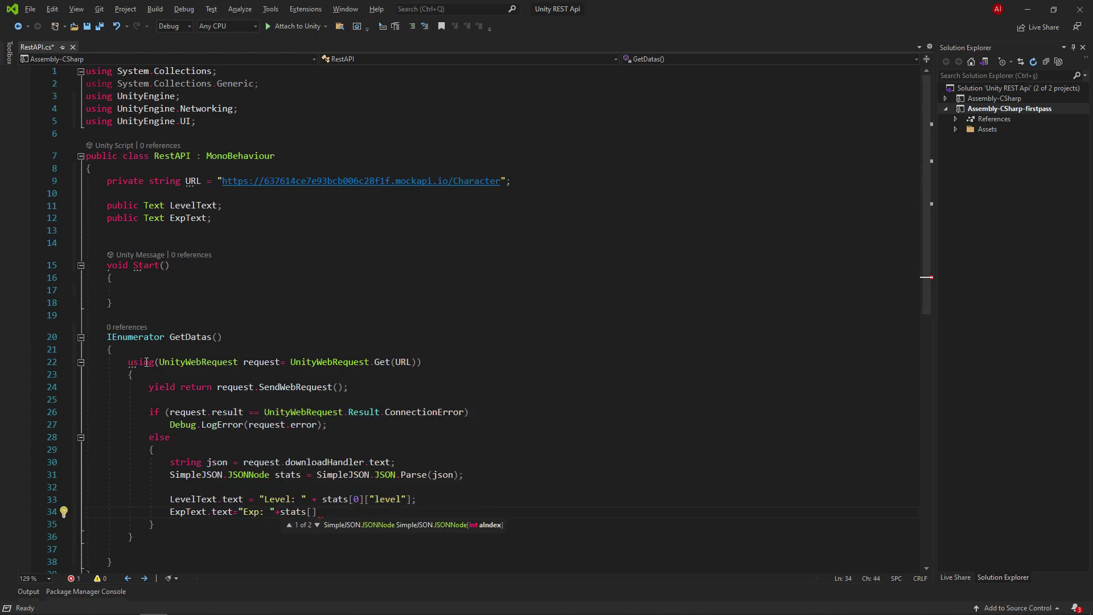
text(0][)
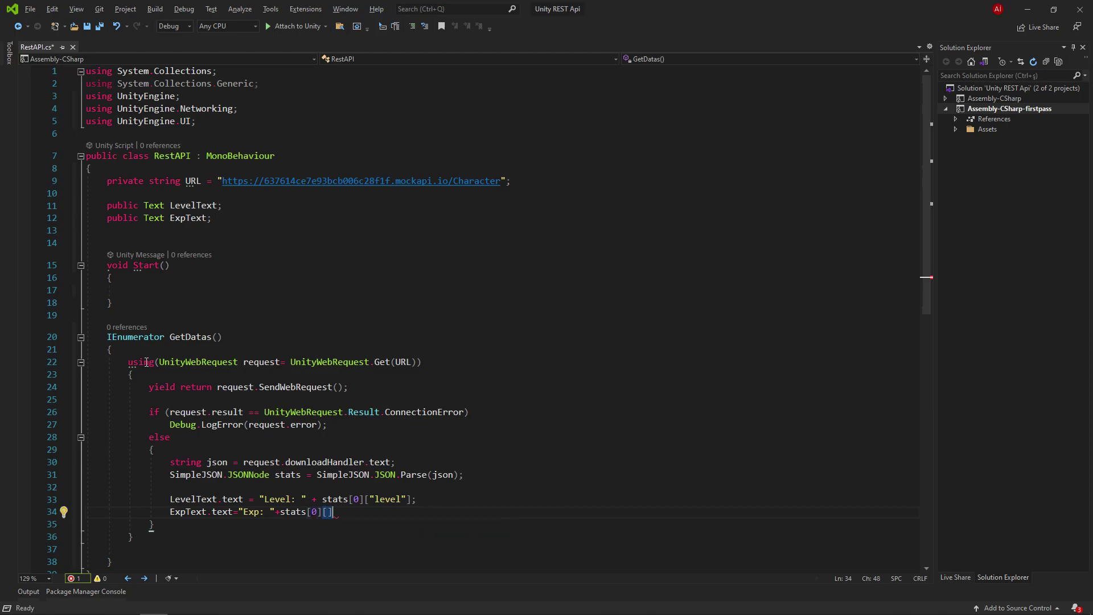
text("exp"];)
key(ctrl+s)
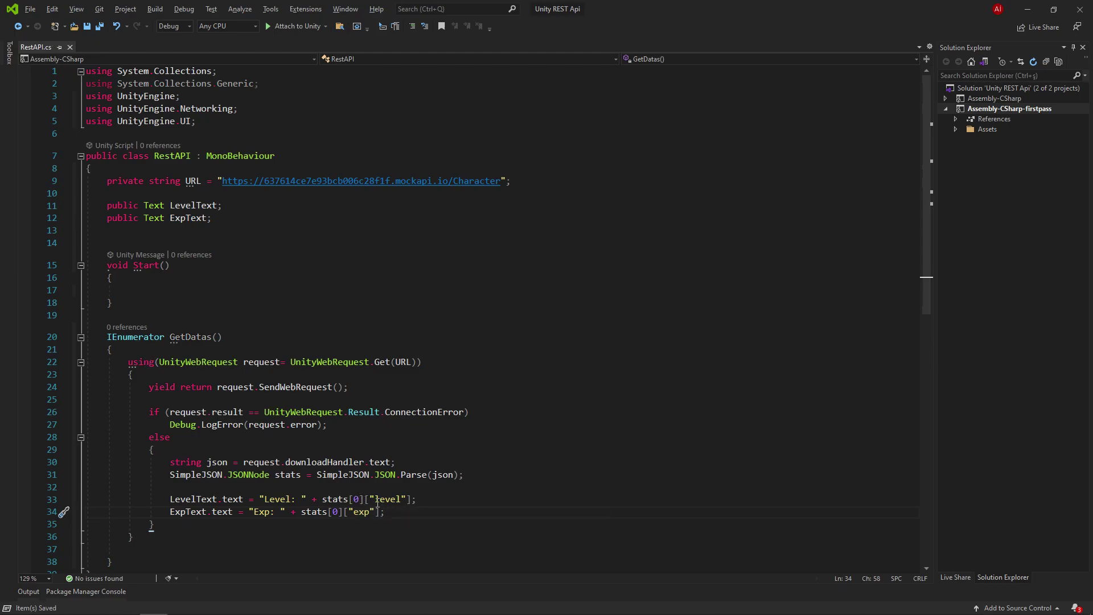
Add public int index, use stats[index] in both text lines, and call StartCoroutine(GetDatas()) in Start.
click(152, 241)
text(public int index;)
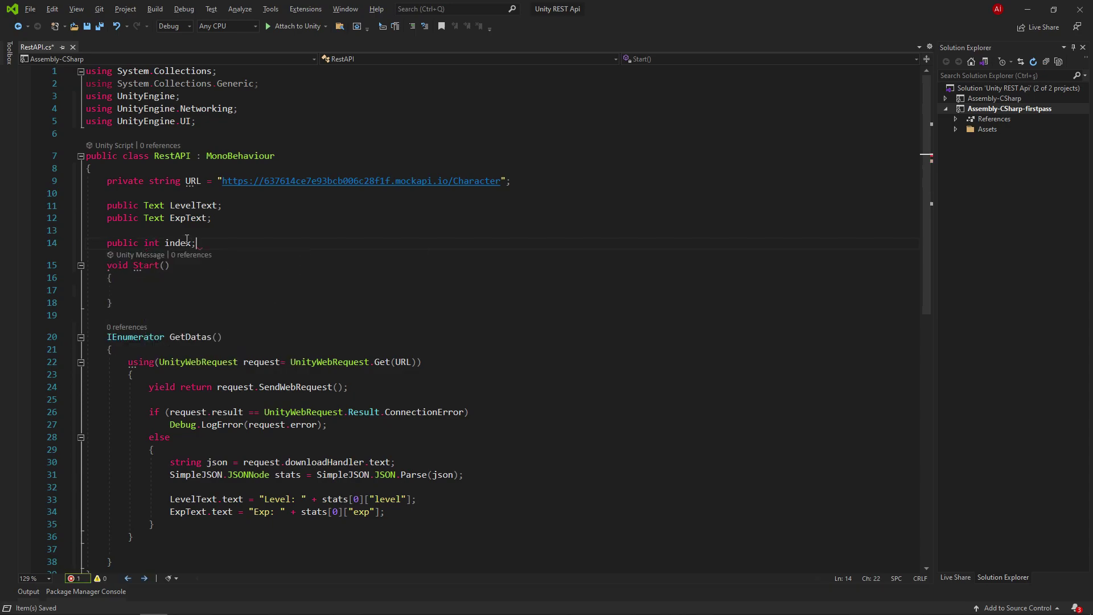
double_click(356, 498)
text(index)
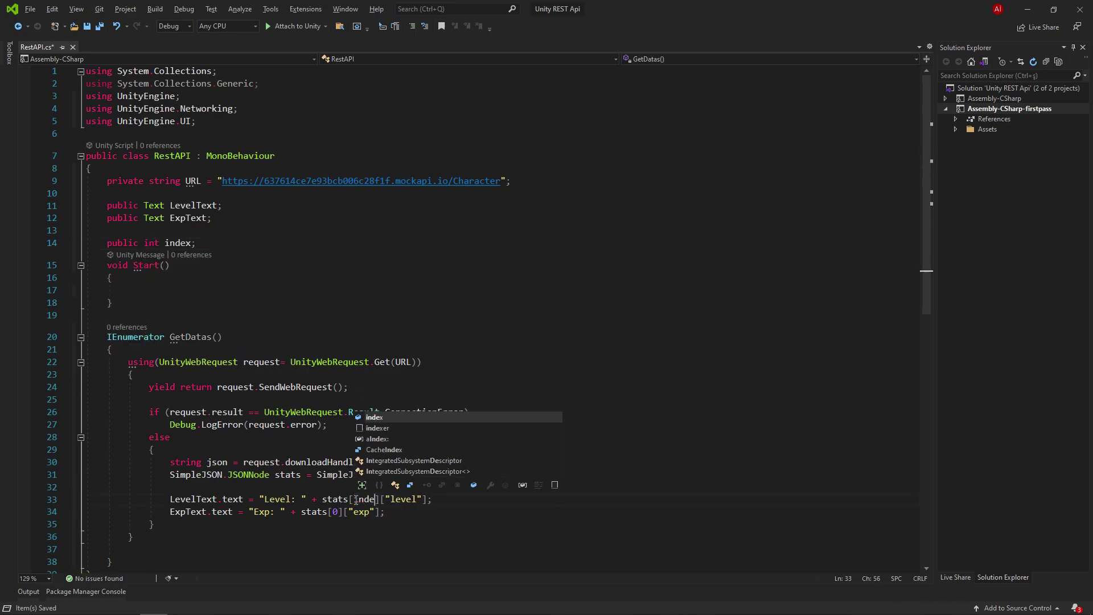
double_click(334, 512)
text(index)
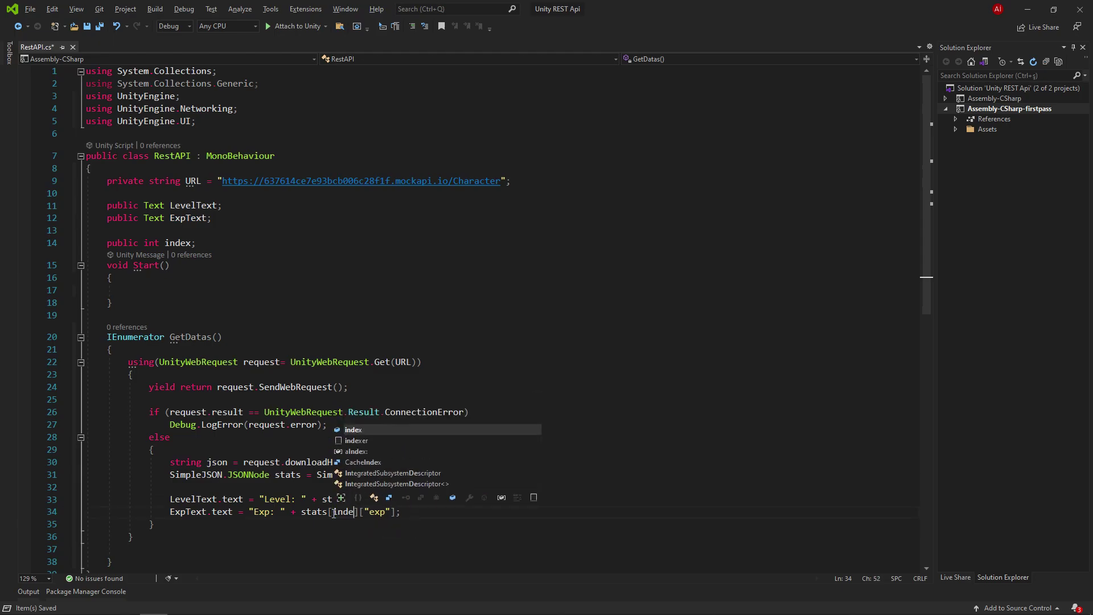
scroll(461, 476, down, 1)
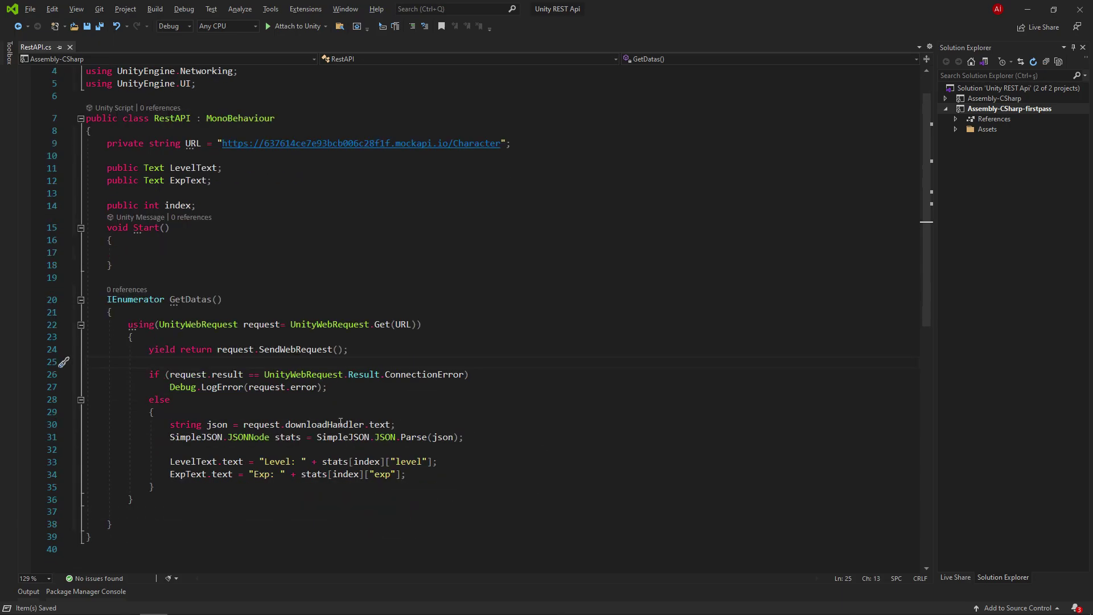
click(159, 254)
text(startc)
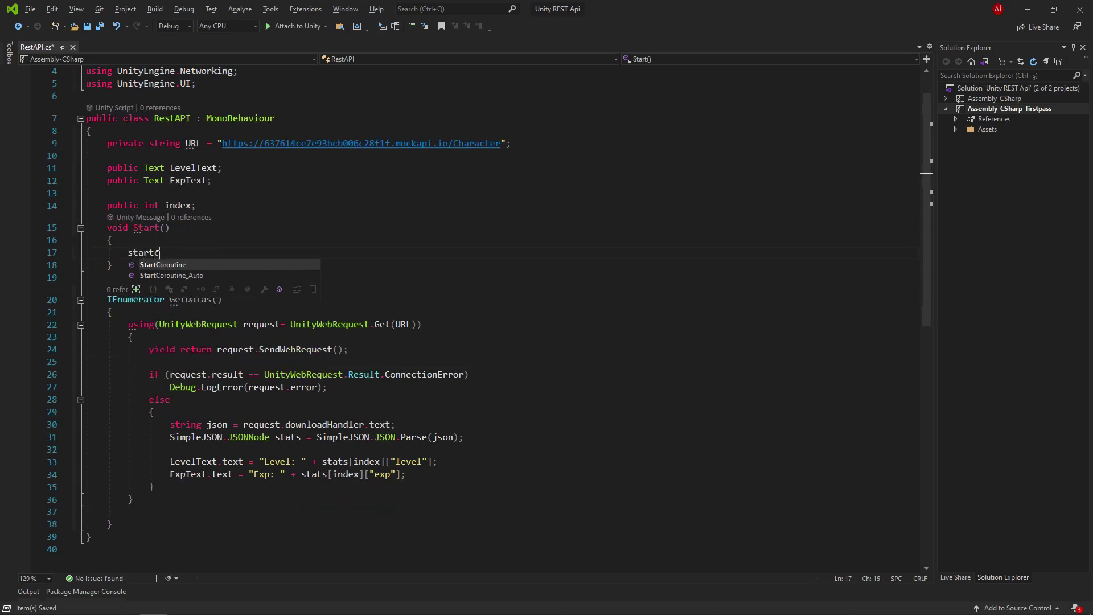
key(Tab)
text(()
text(GetDatas()
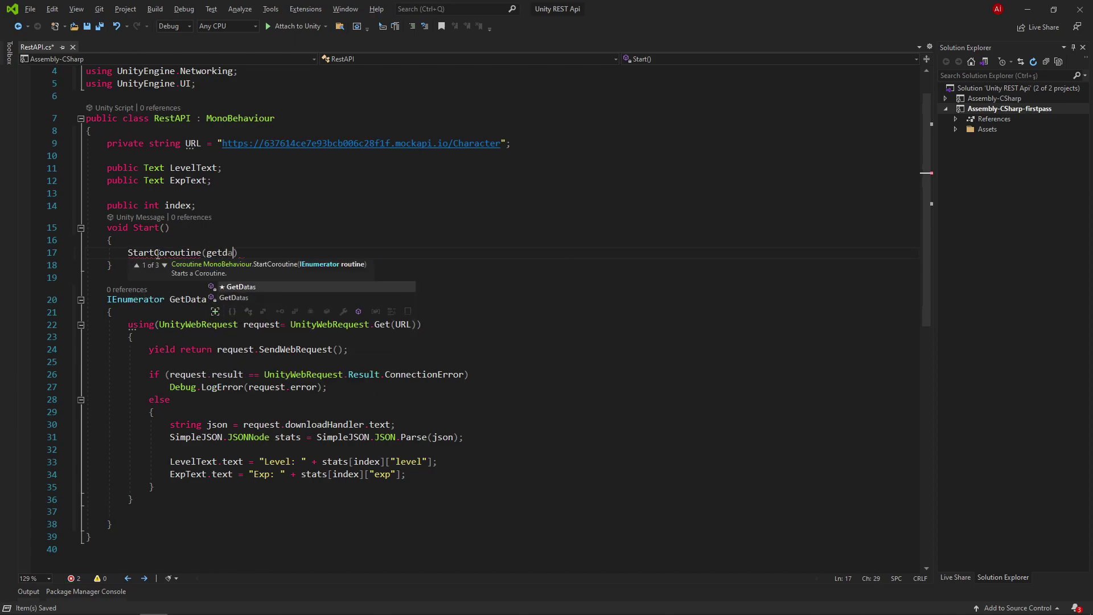
text());)
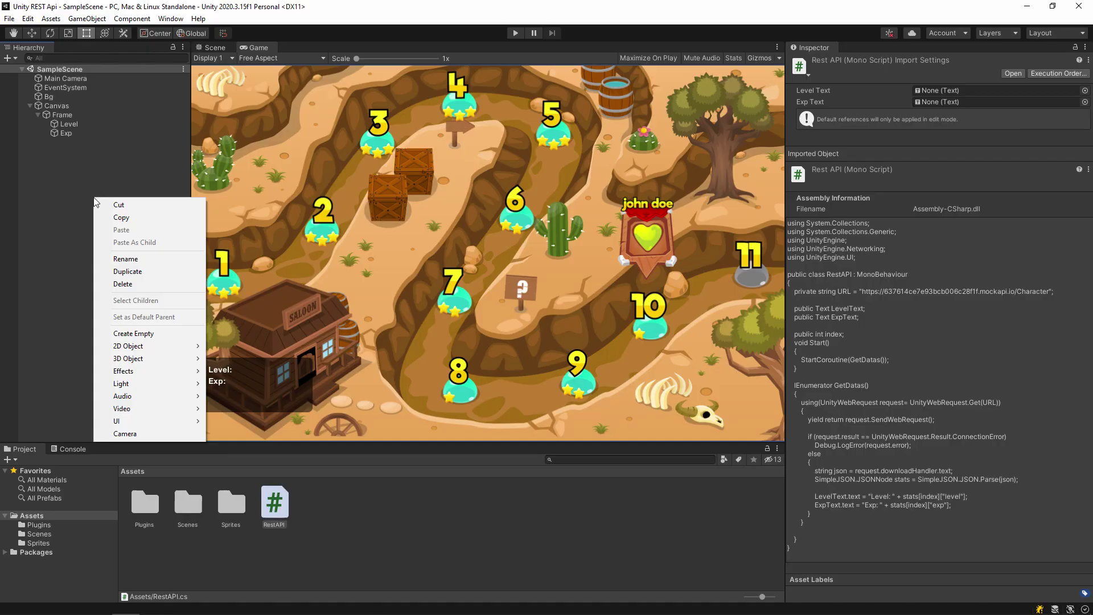
Create an empty API object with RestAPI attached, linking the Level and Exp labels.
key(alt+Tab)
click(139, 332)
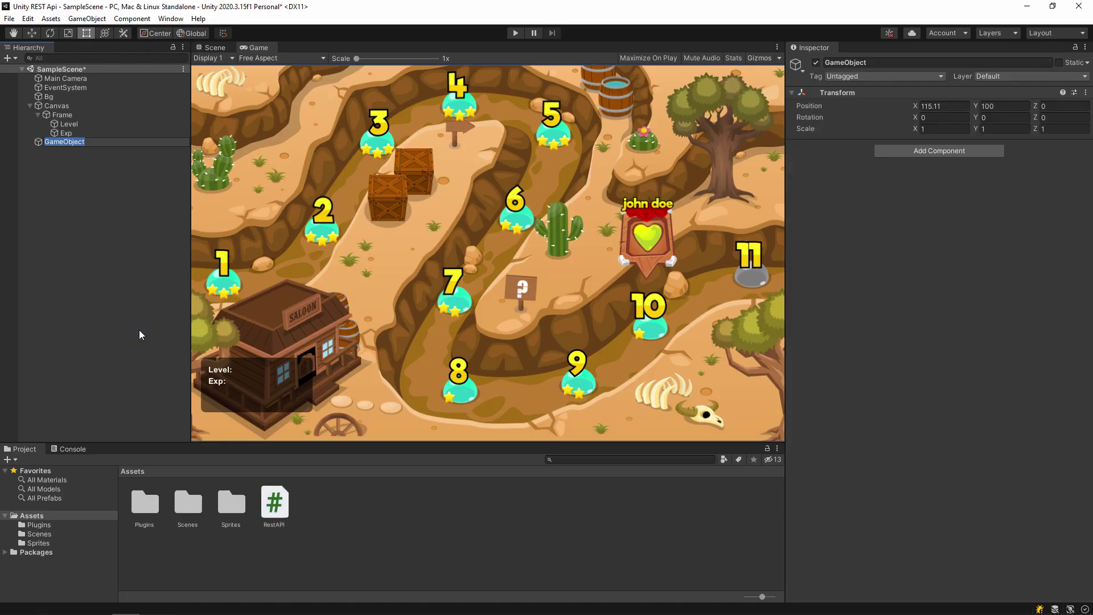
text(API)
key(Return)
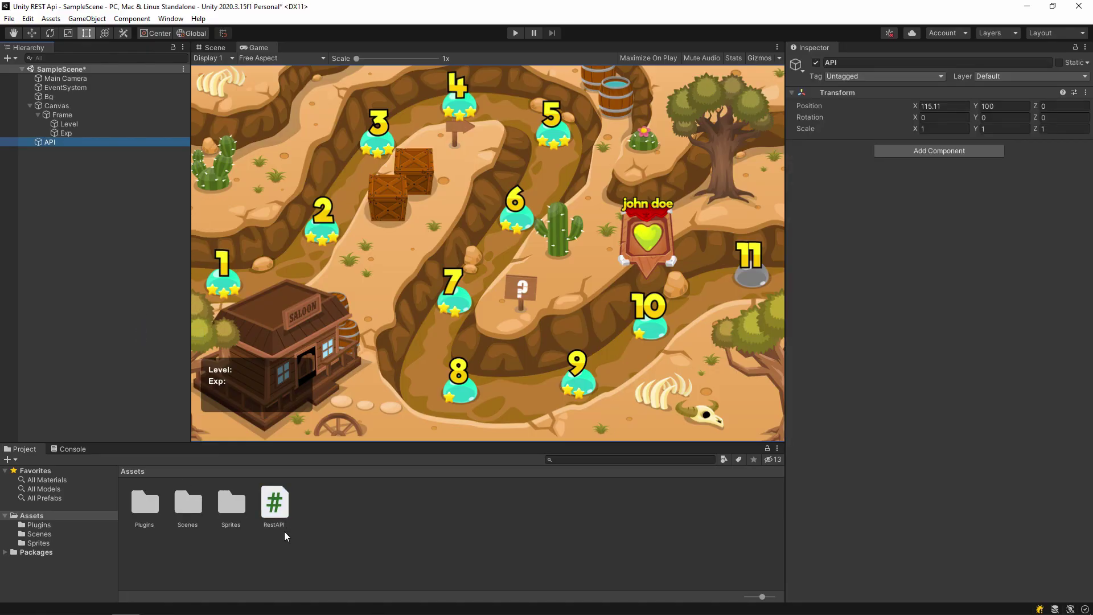
drag(274, 505, 880, 282)
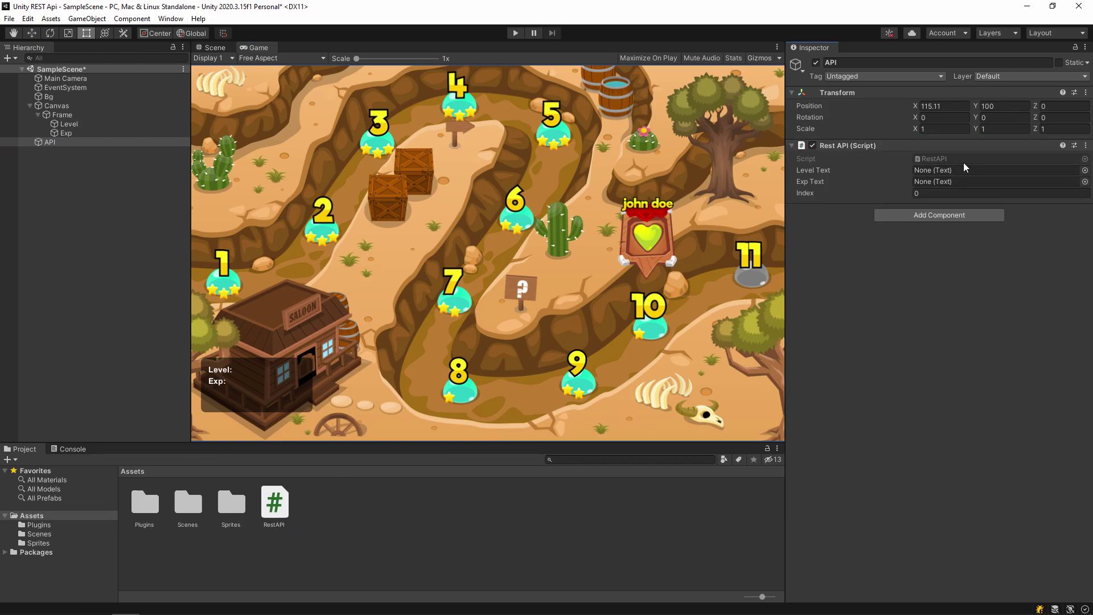
drag(69, 124, 934, 171)
drag(66, 133, 939, 182)
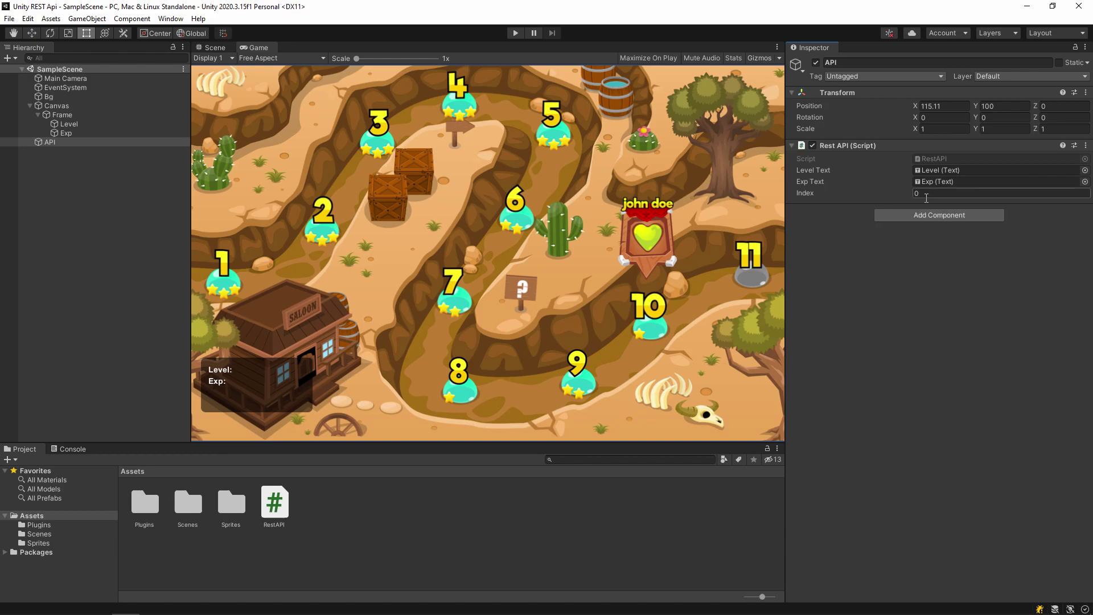
Run and stop the scene for the first character, then set the Rest API Index to 1.
click(515, 32)
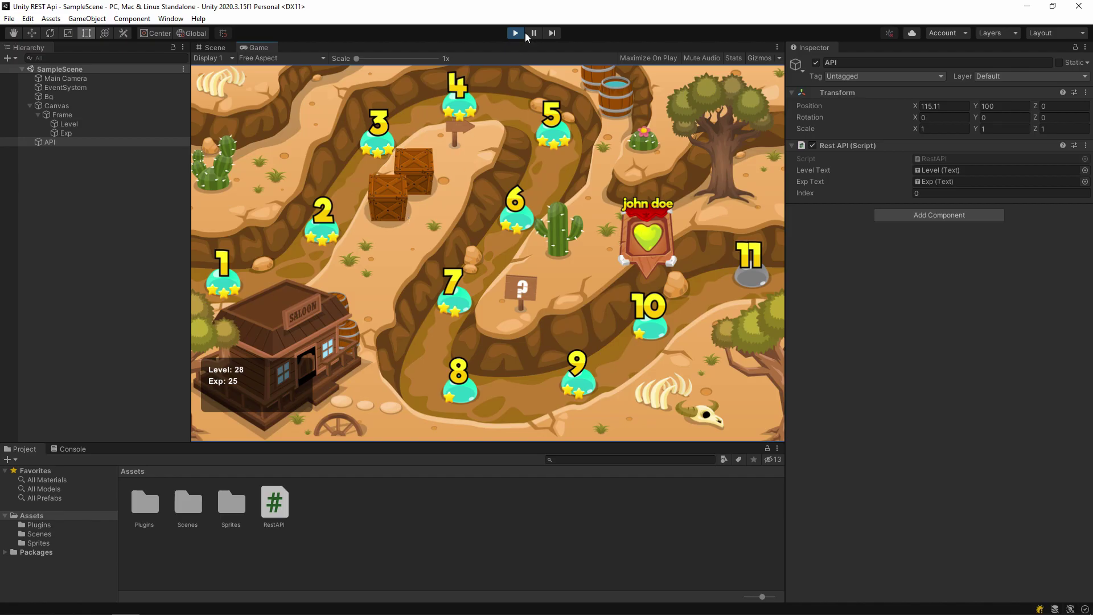
click(515, 32)
click(947, 192)
text(1)
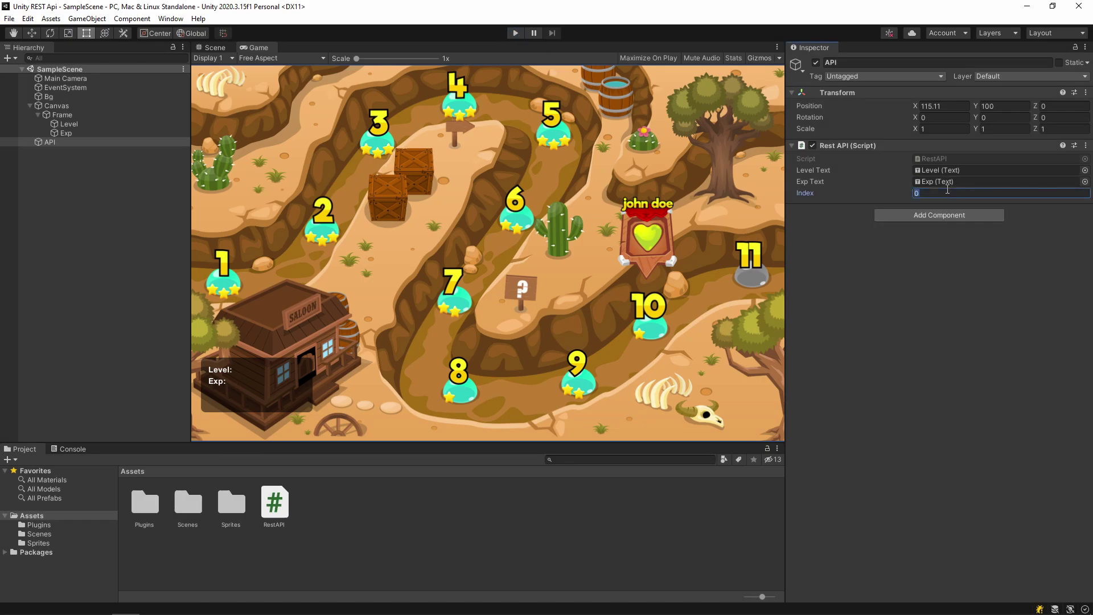
Replay the scene to show Level 91 and Exp 42, and compare with the second mockAPI Character record.
click(516, 33)
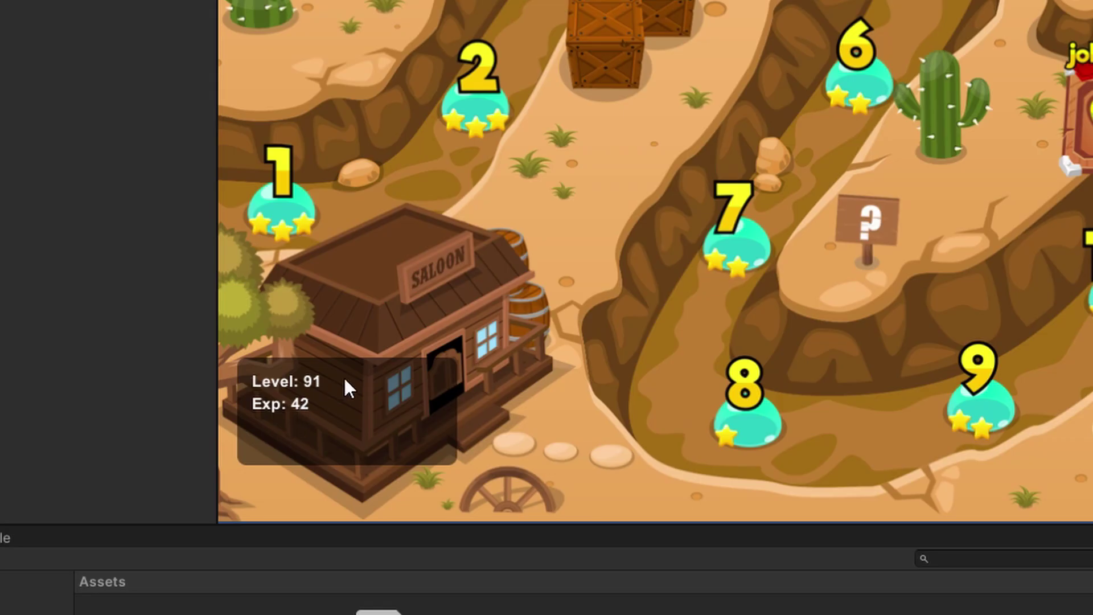
key(alt+Tab)
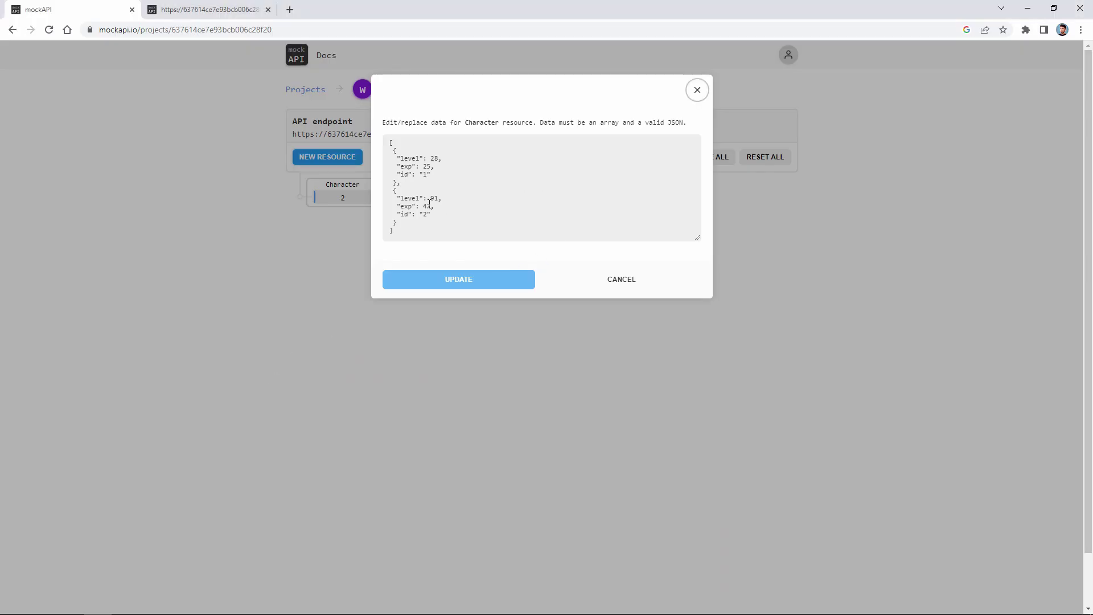
key(alt+Tab)
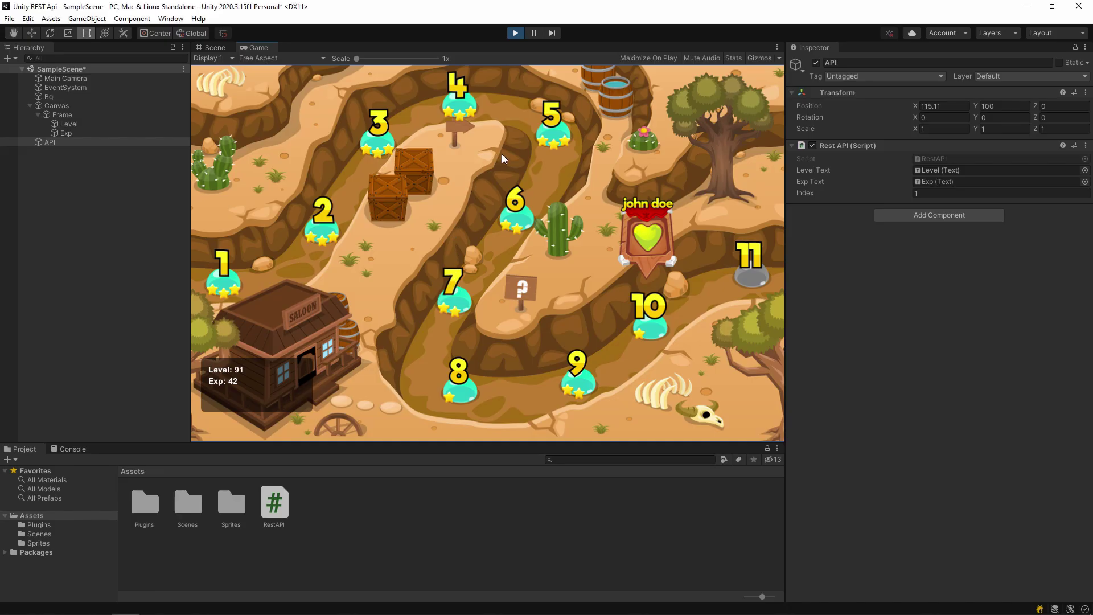